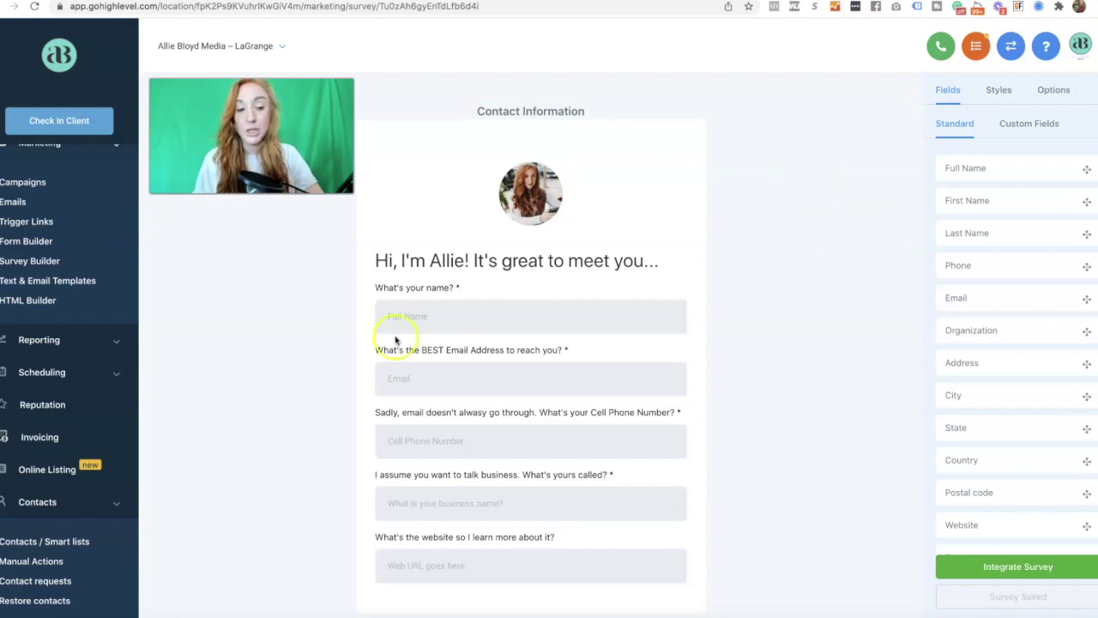
- Create a new survey in the Survey Builder
scroll(99, 320, "up", 2)
scroll(99, 318, "up", 1)
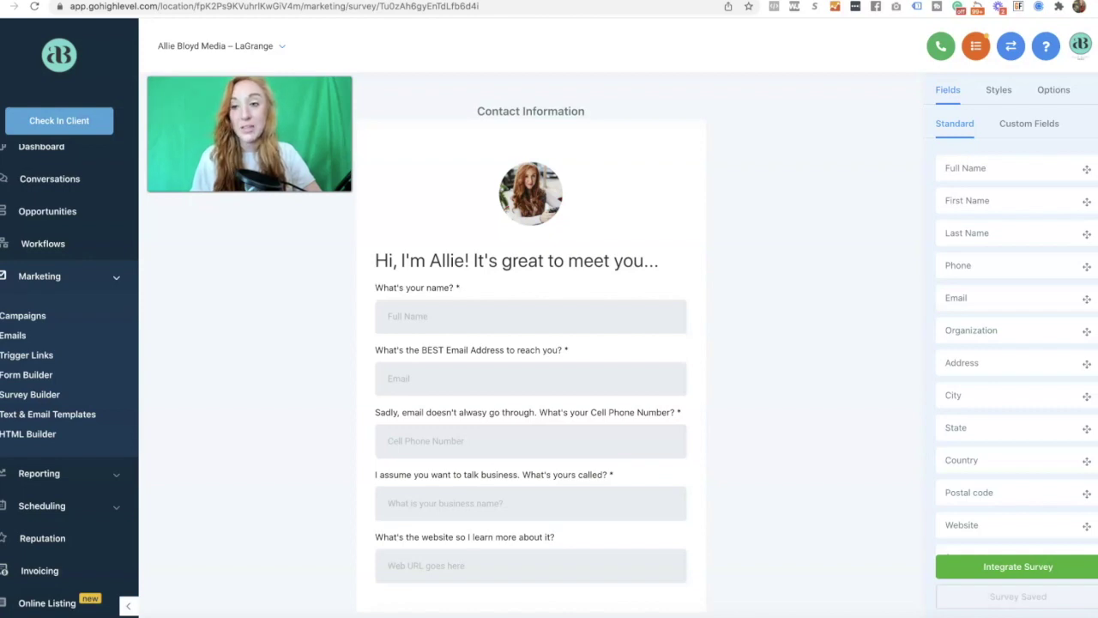
left_click(30, 394)
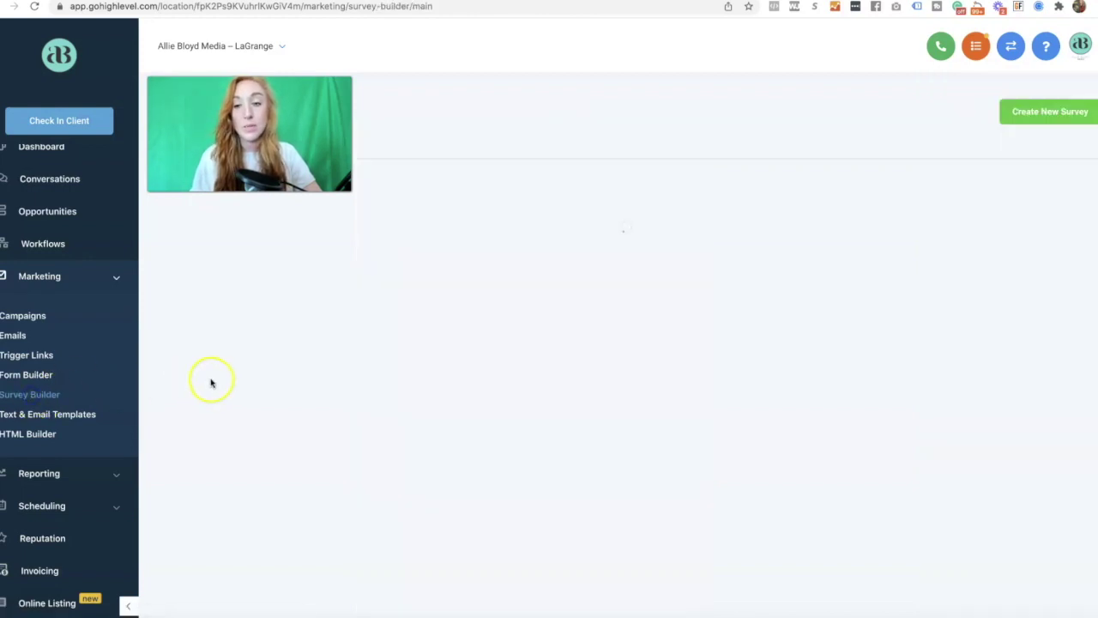
left_click(1024, 110)
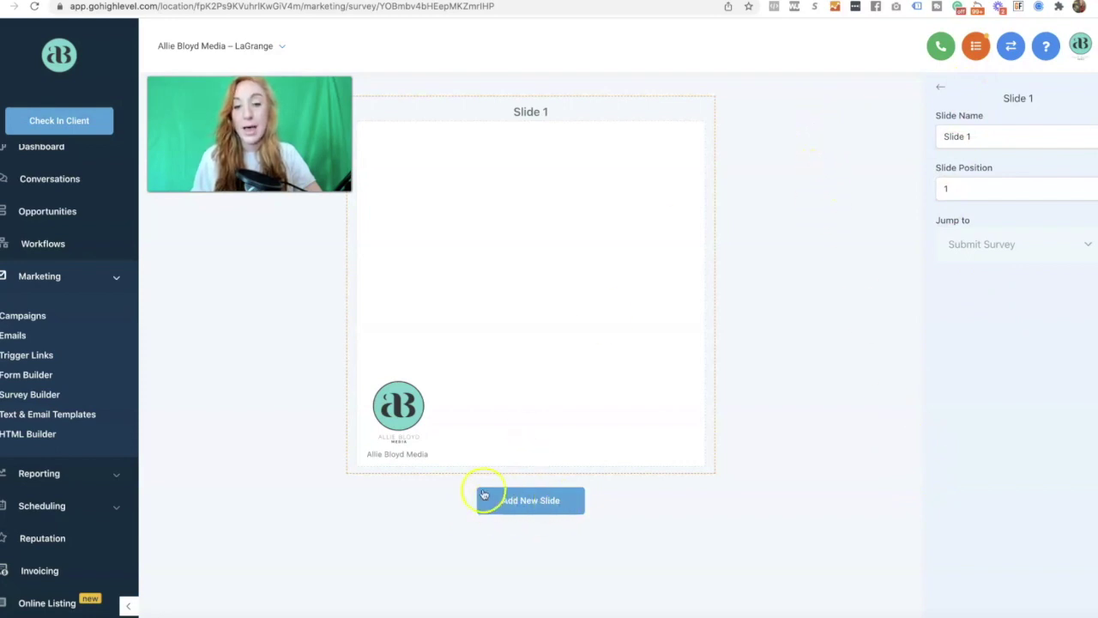
- Return to the list of surveys and open the Pre-Call Survey for editing
left_click(21, 392)
left_click(735, 145)
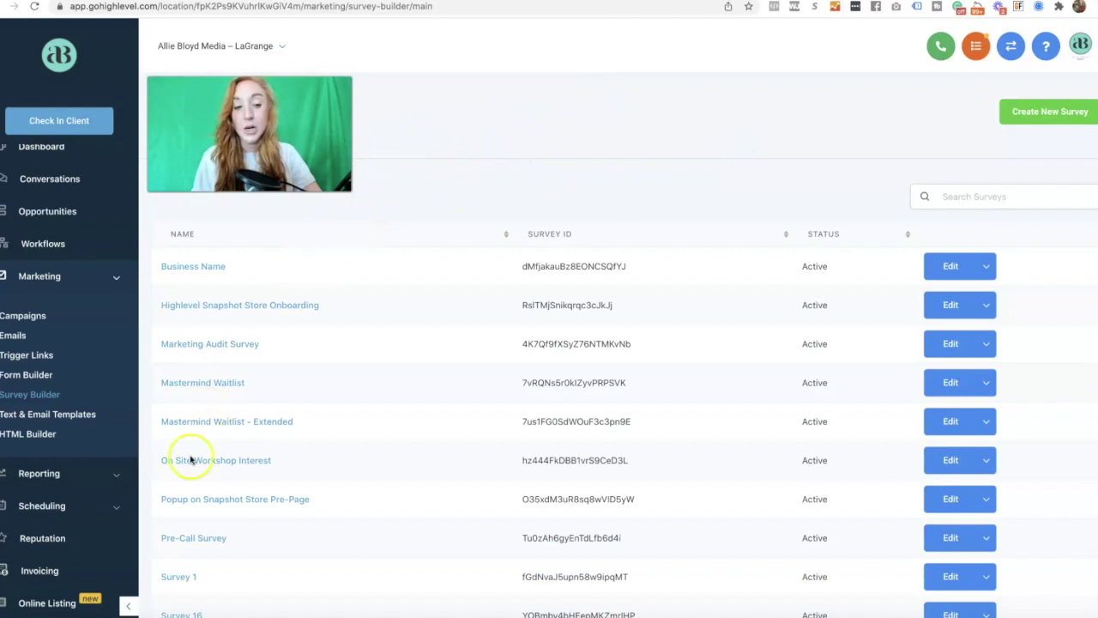
left_click(174, 535)
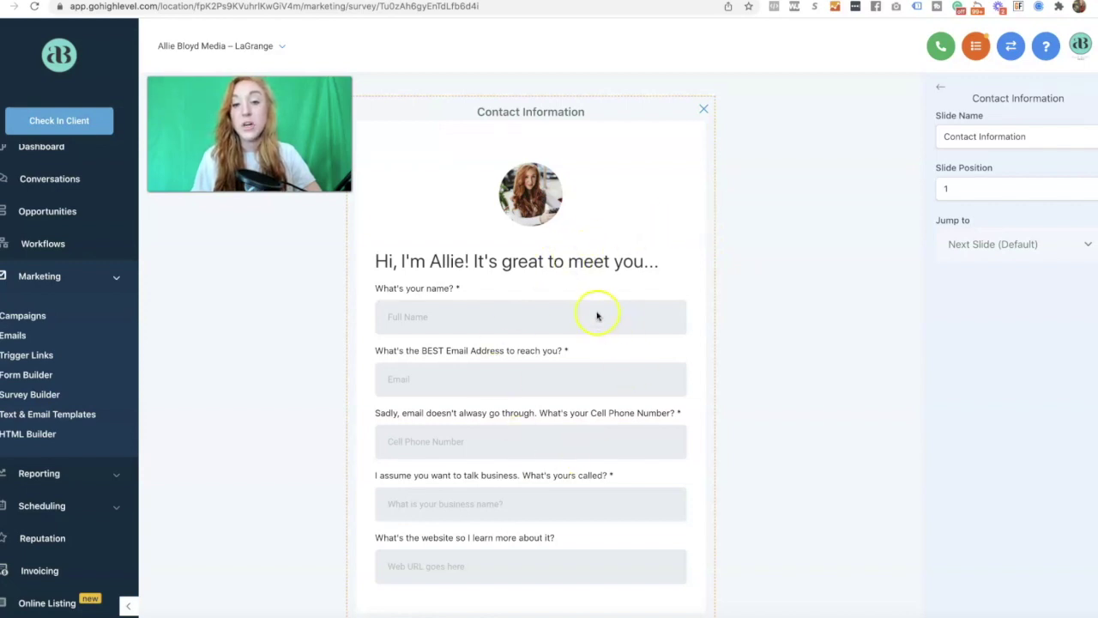
- Look through the Contact Information slide and examine the answer logic of the current monthly business revenue question on the Current Revenue slide
scroll(598, 316, "down", 2)
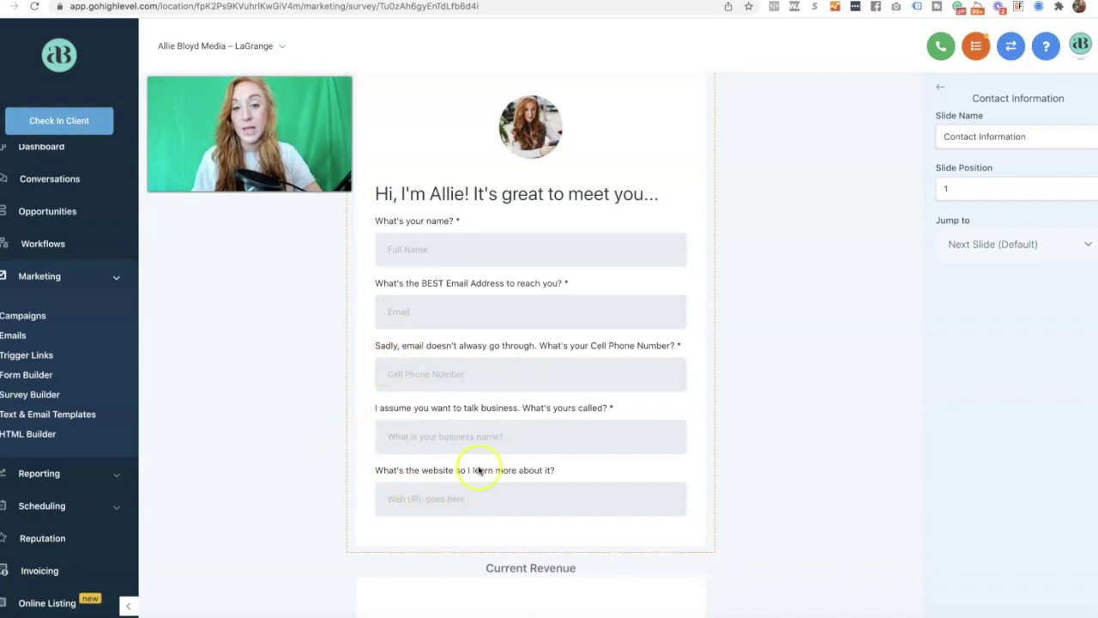
scroll(506, 557, "down", 3)
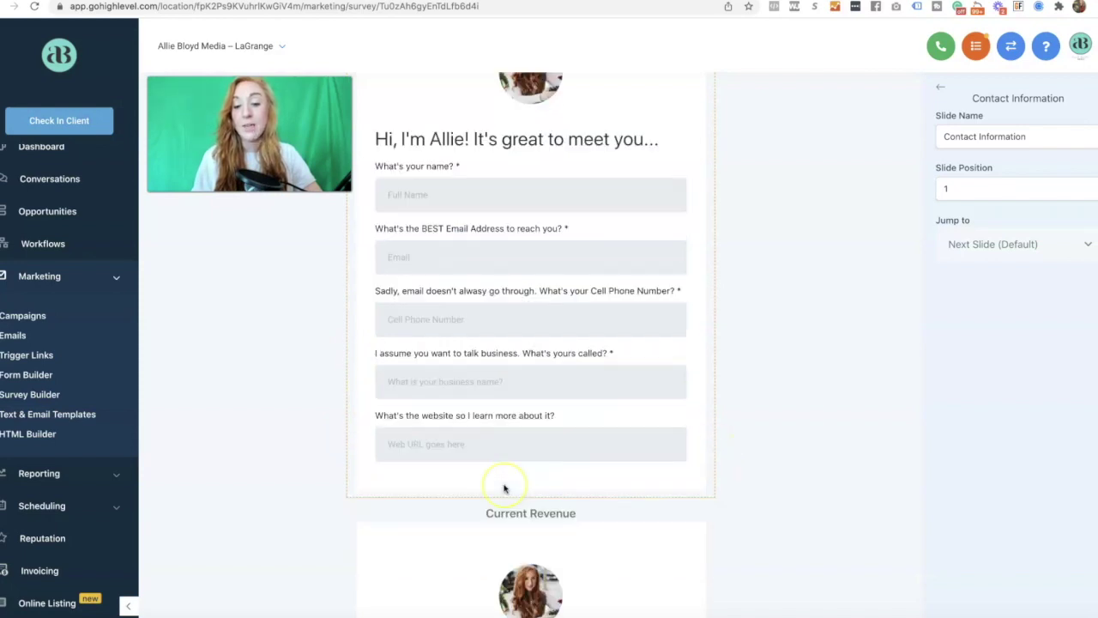
scroll(504, 488, "down", 4)
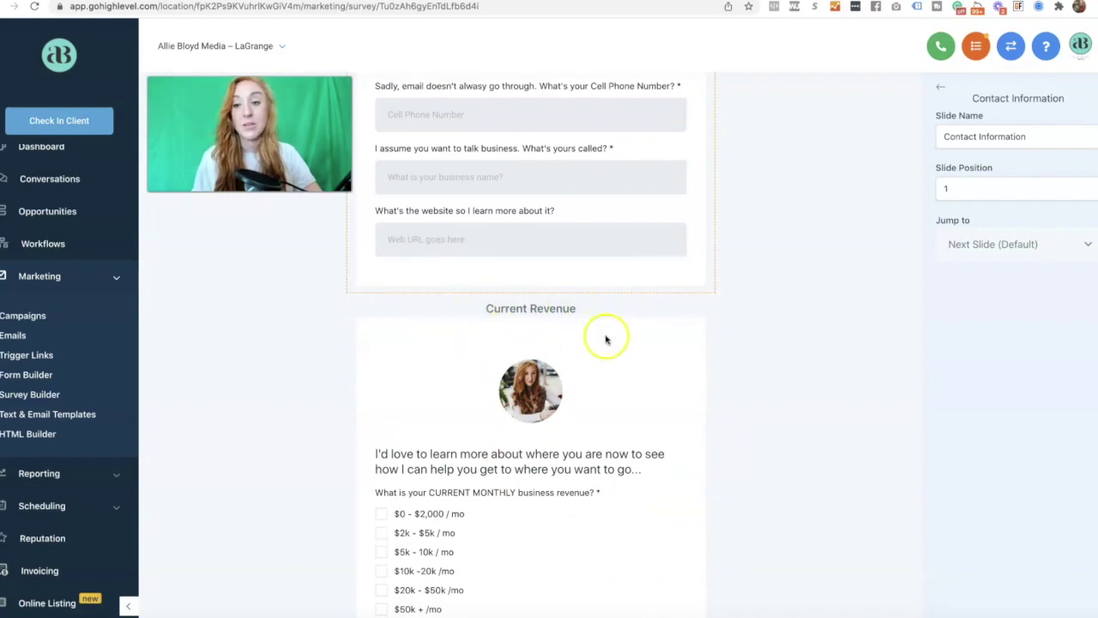
scroll(606, 339, "down", 4)
scroll(607, 345, "down", 1)
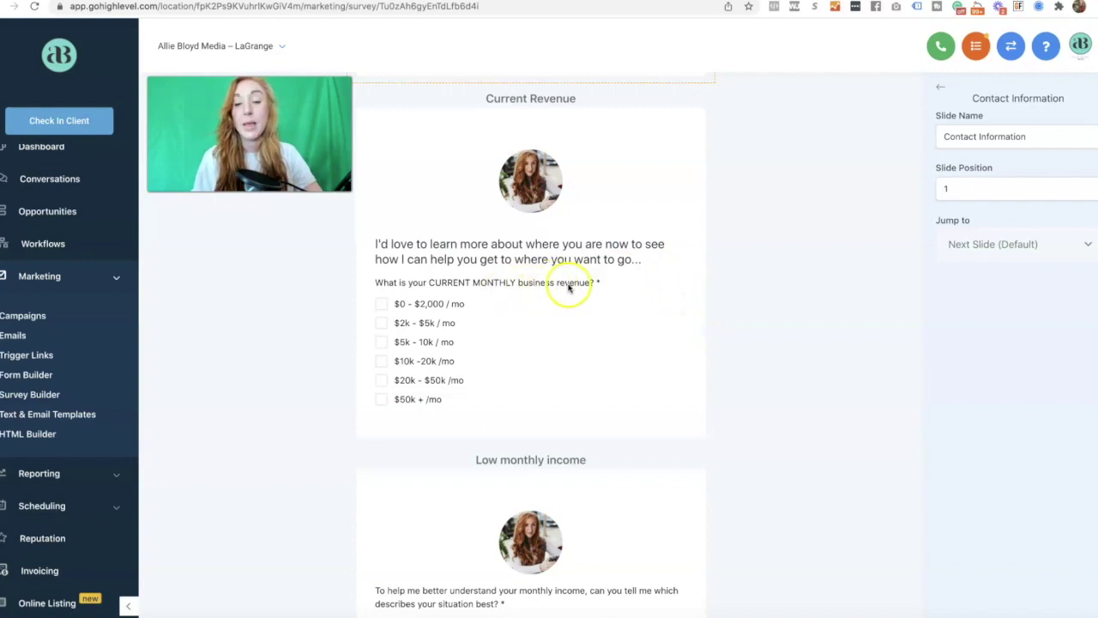
left_click(592, 300)
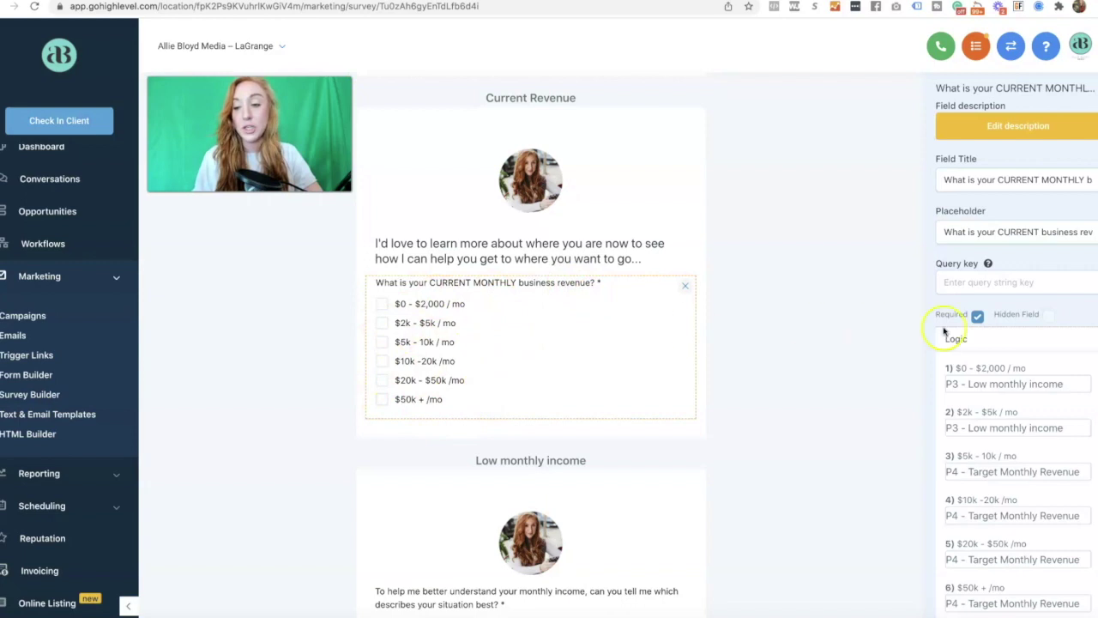
scroll(1000, 367, "down", 1)
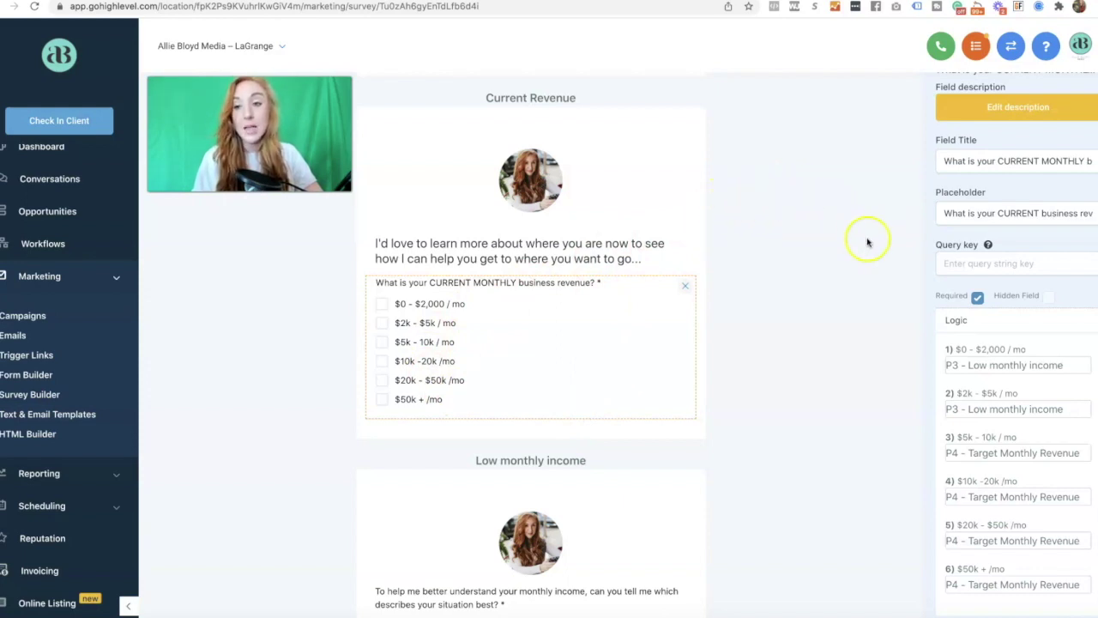
scroll(946, 296, "up", 1)
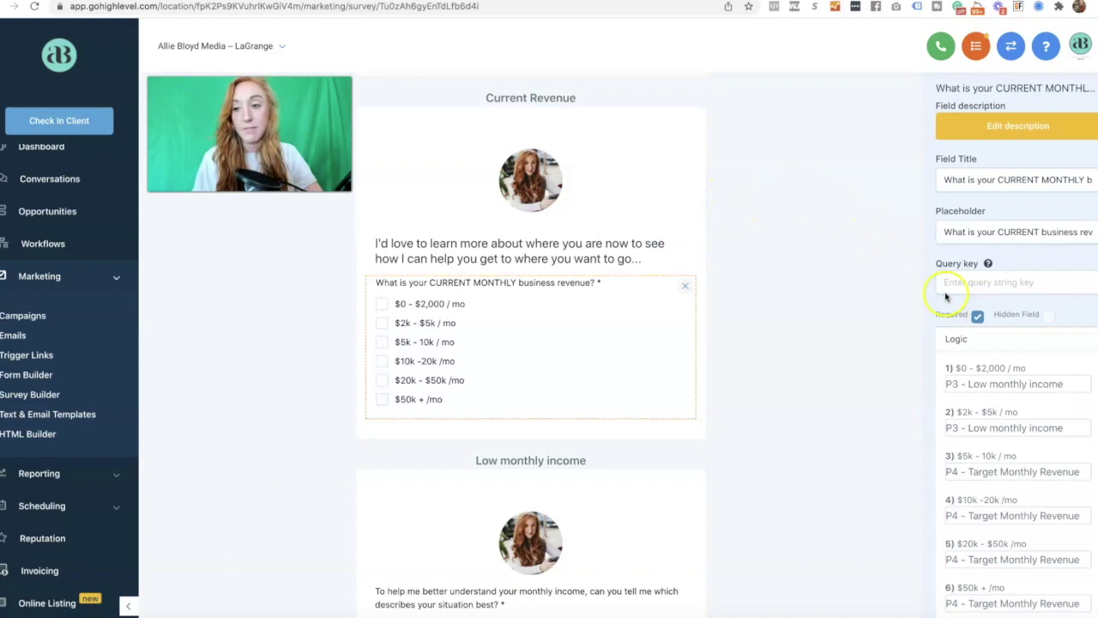
left_click(861, 274)
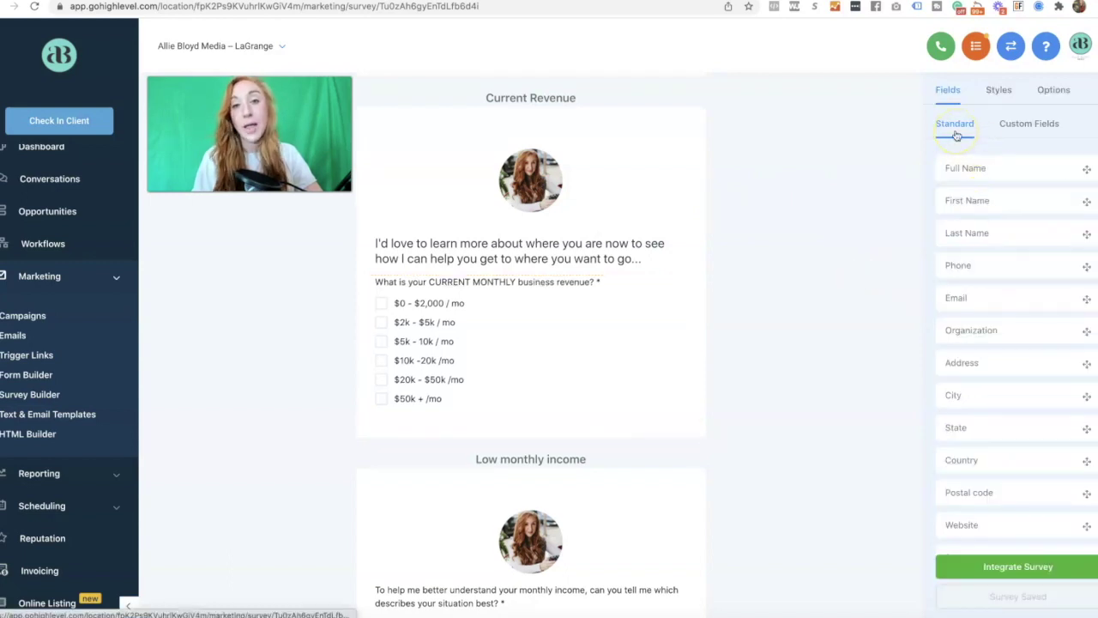
- Browse the survey's custom fields and view the field types offered for adding a new custom field
left_click(1022, 126)
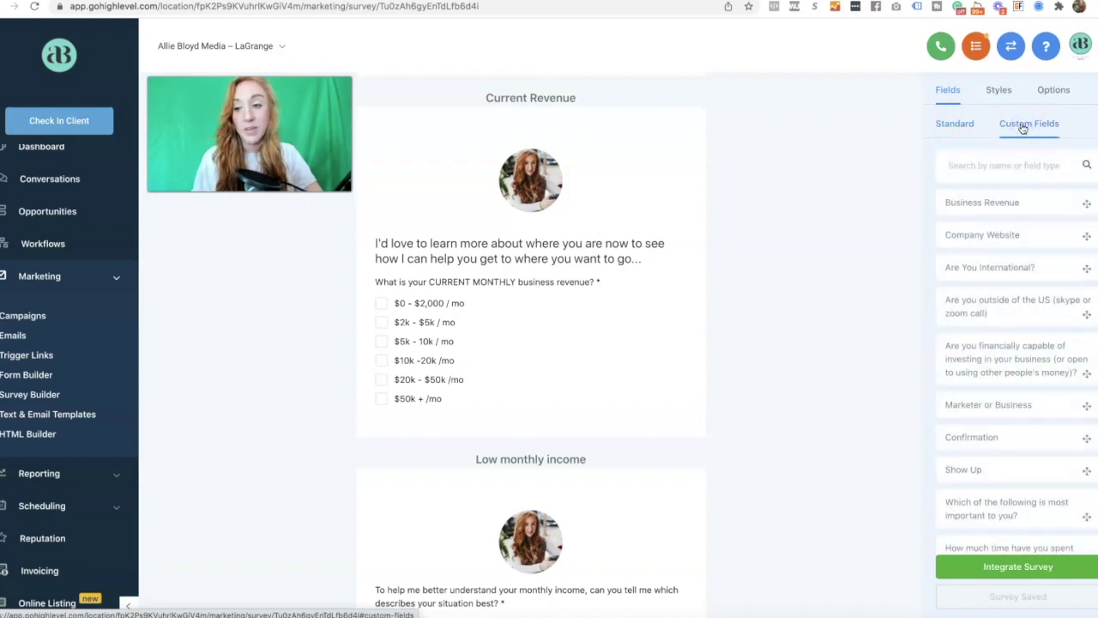
scroll(1018, 376, "down", 5)
scroll(1018, 376, "down", 10)
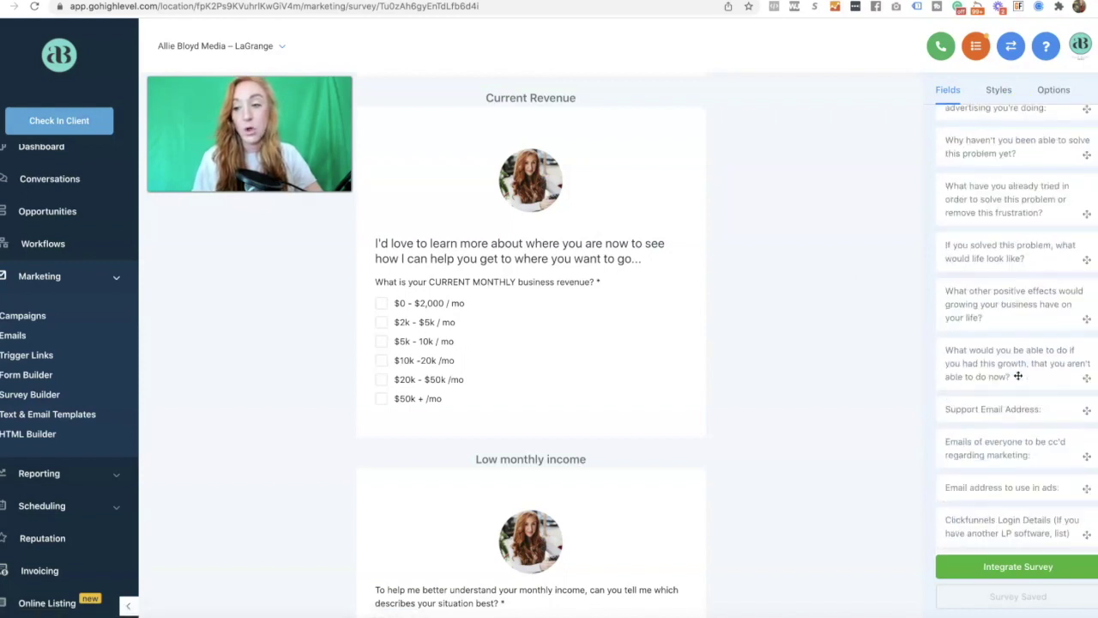
scroll(1019, 375, "down", 10)
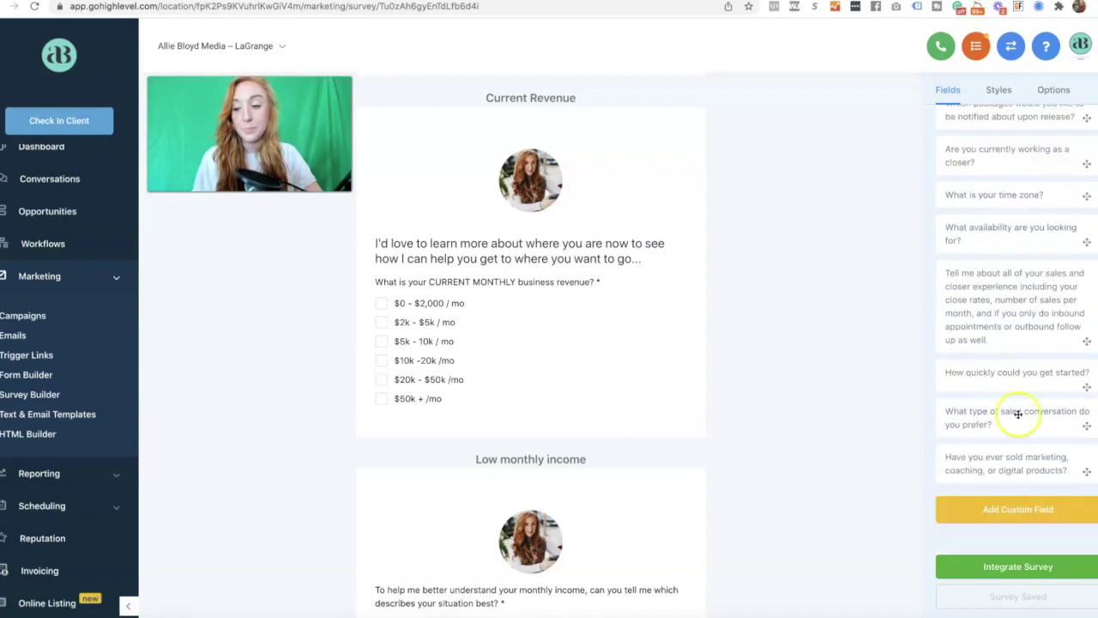
left_click(1010, 515)
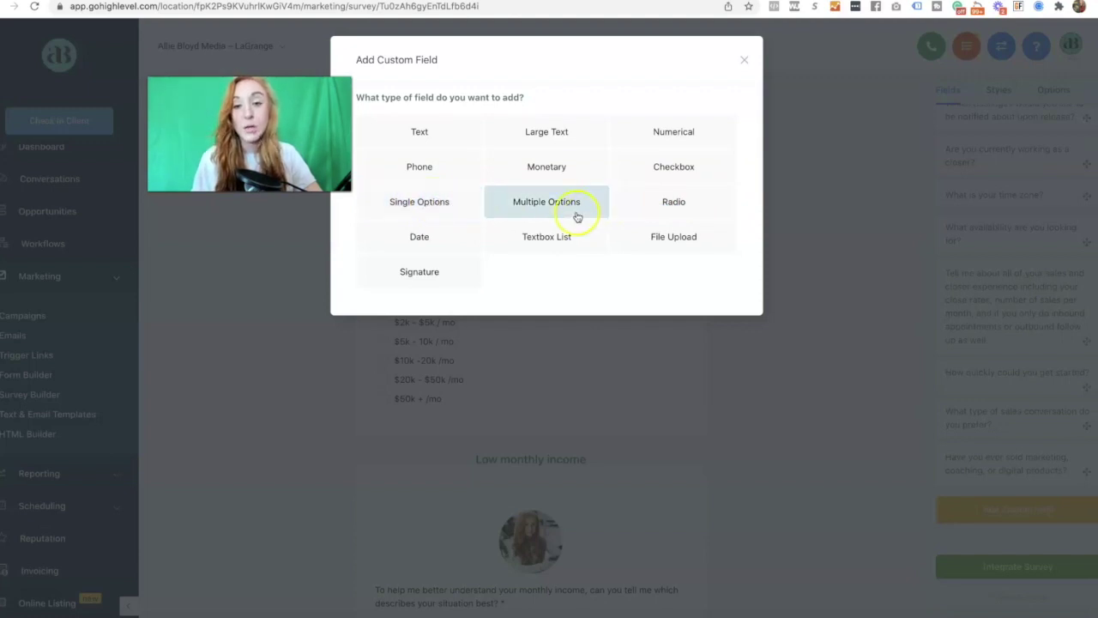
left_click(667, 209)
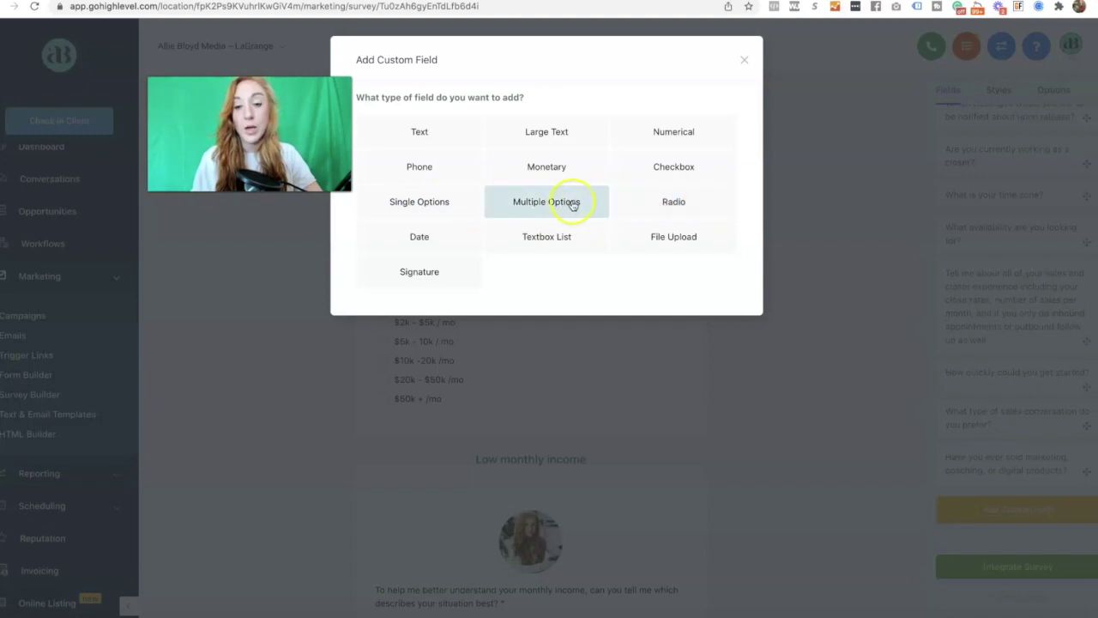
left_click(745, 63)
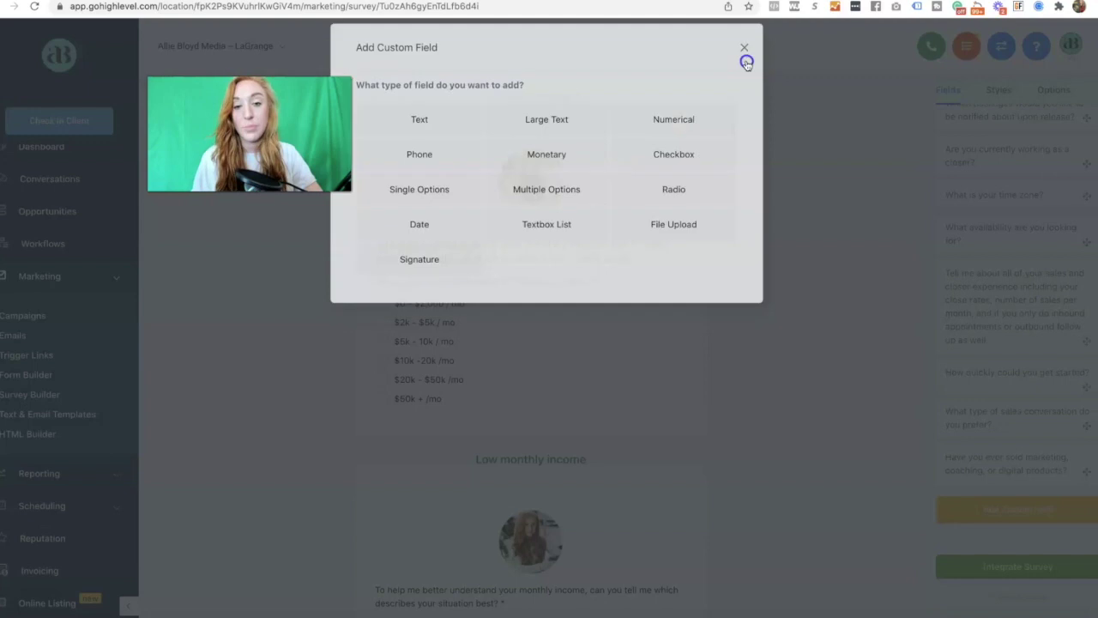
- Recheck the current monthly revenue question's settings and review the survey's On Submit and disqualification options
left_click(502, 338)
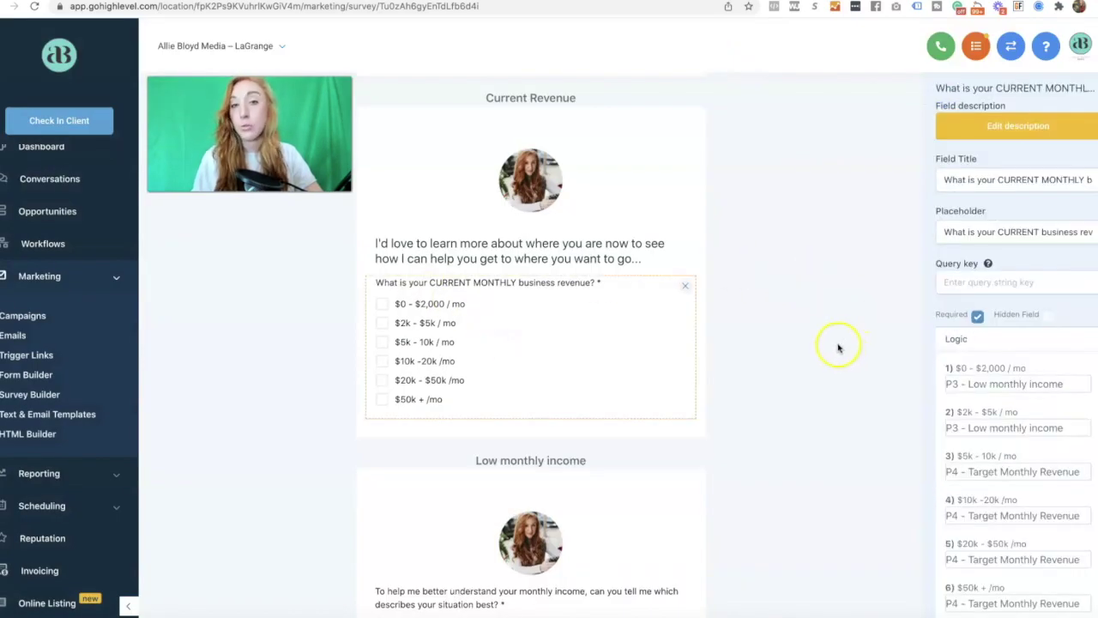
left_click(810, 308)
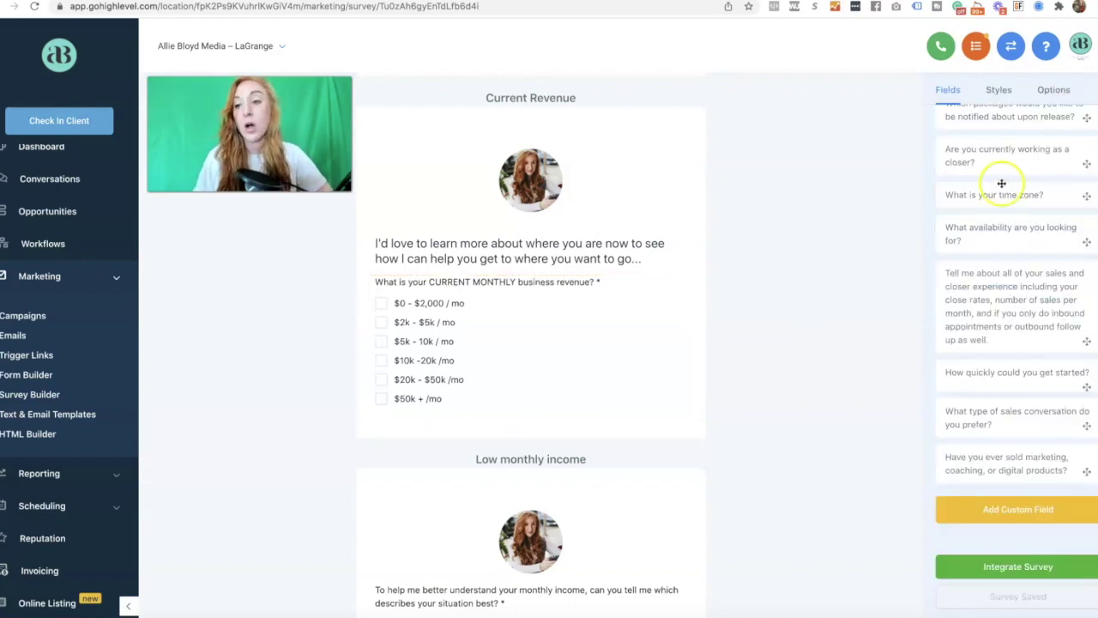
left_click(1039, 89)
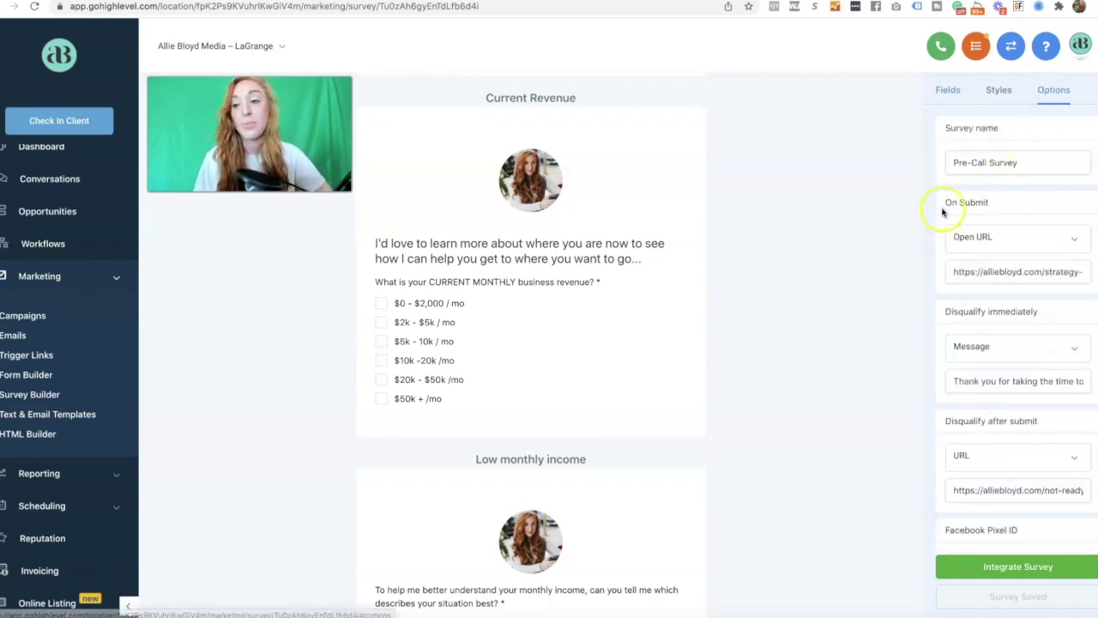
left_click_drag(945, 201, 1001, 203)
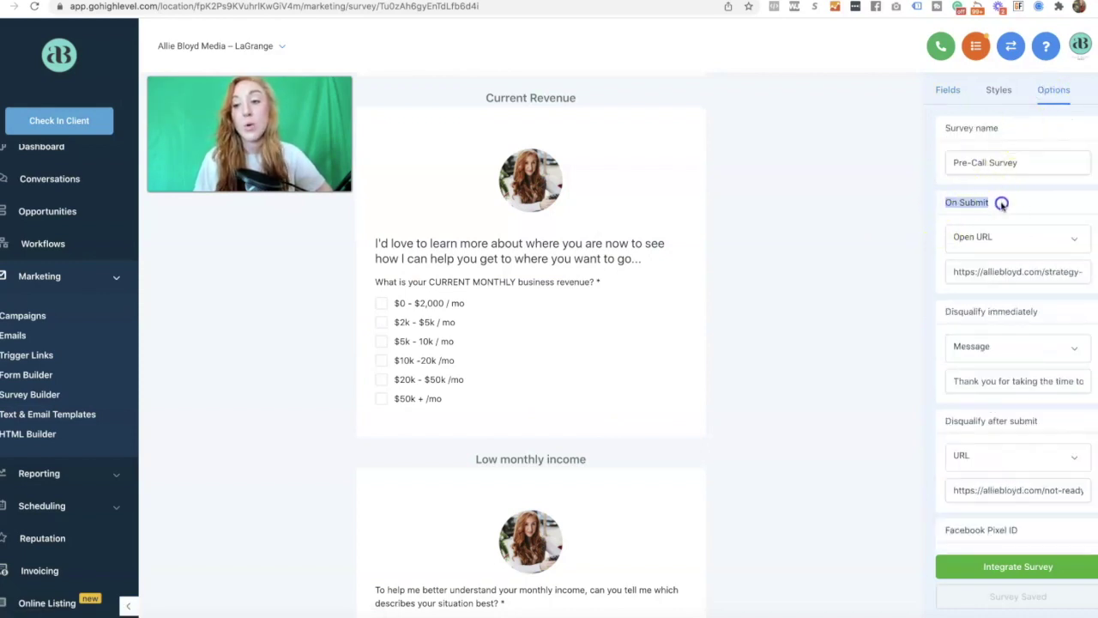
left_click(972, 237)
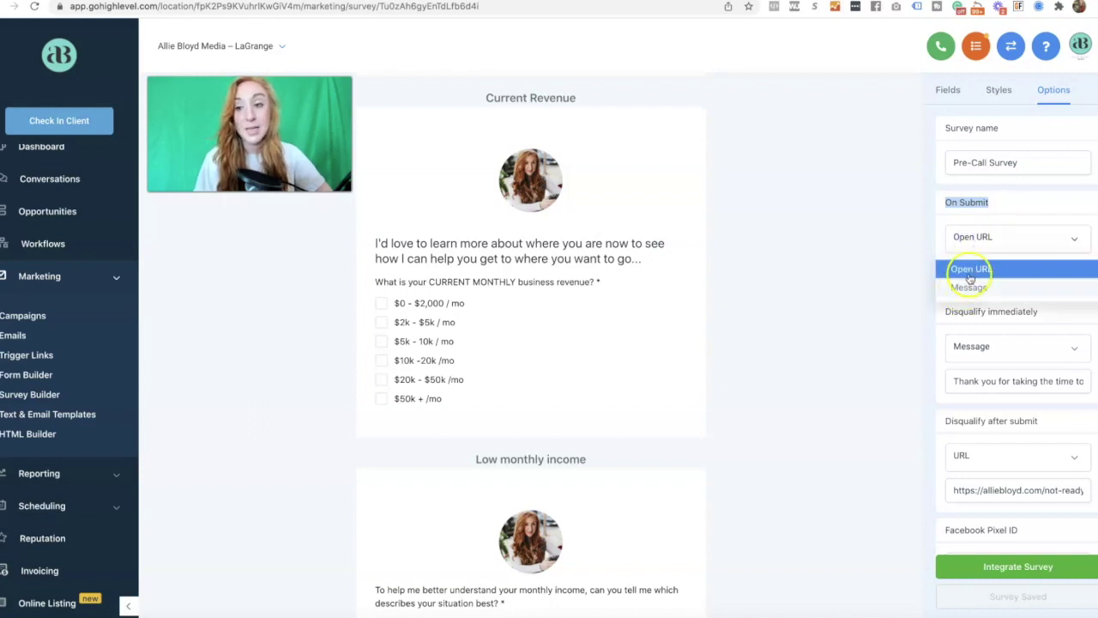
left_click(1017, 199)
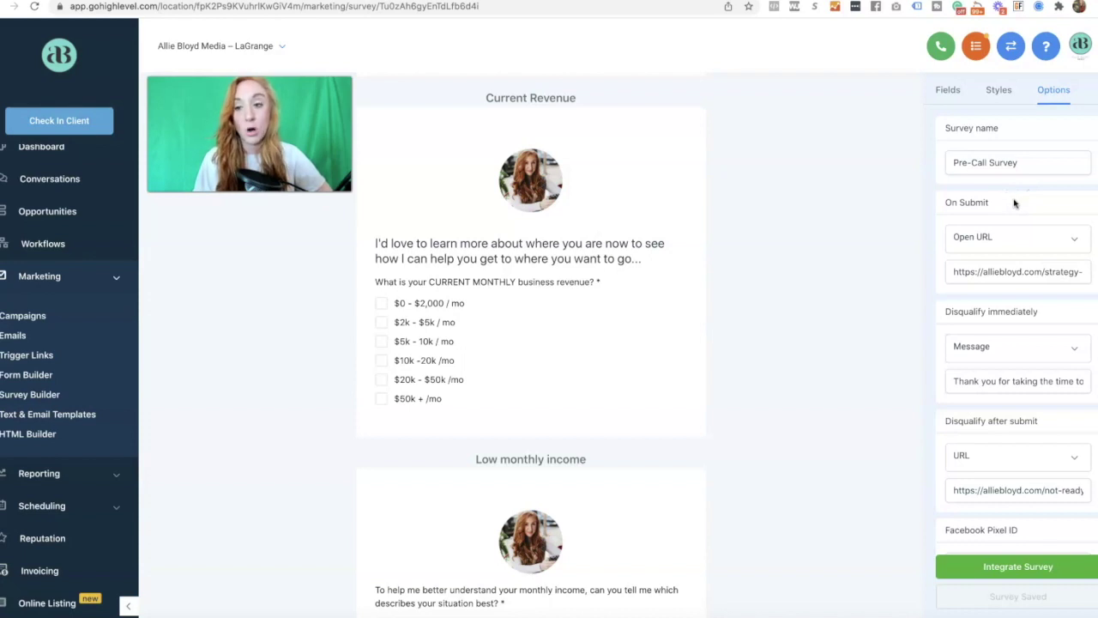
left_click(972, 268)
left_click(1078, 271)
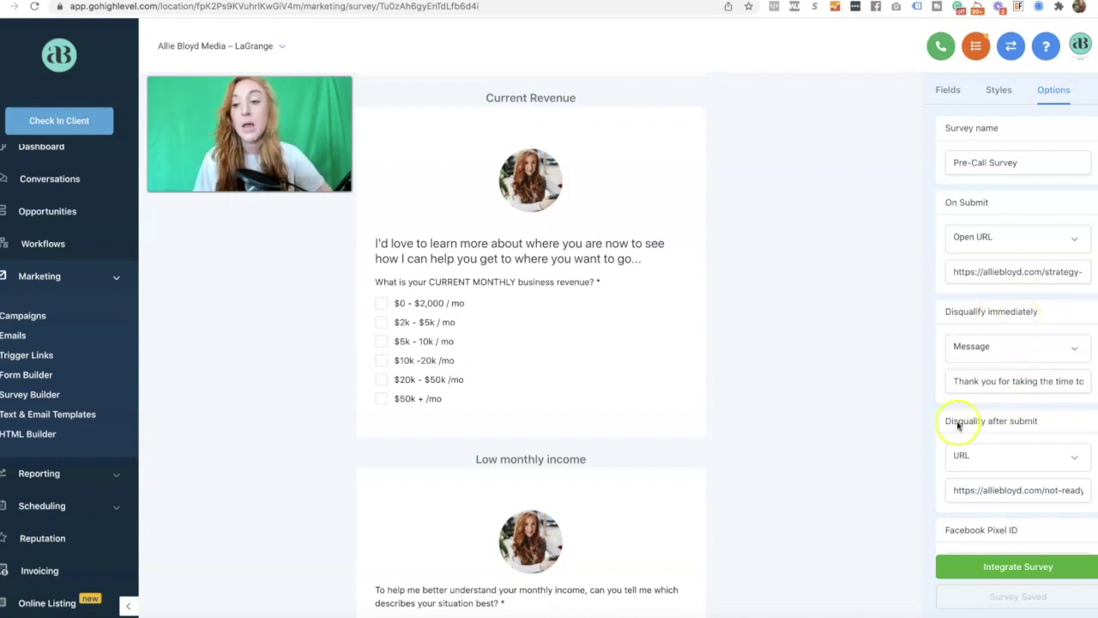
scroll(966, 420, "down", 2)
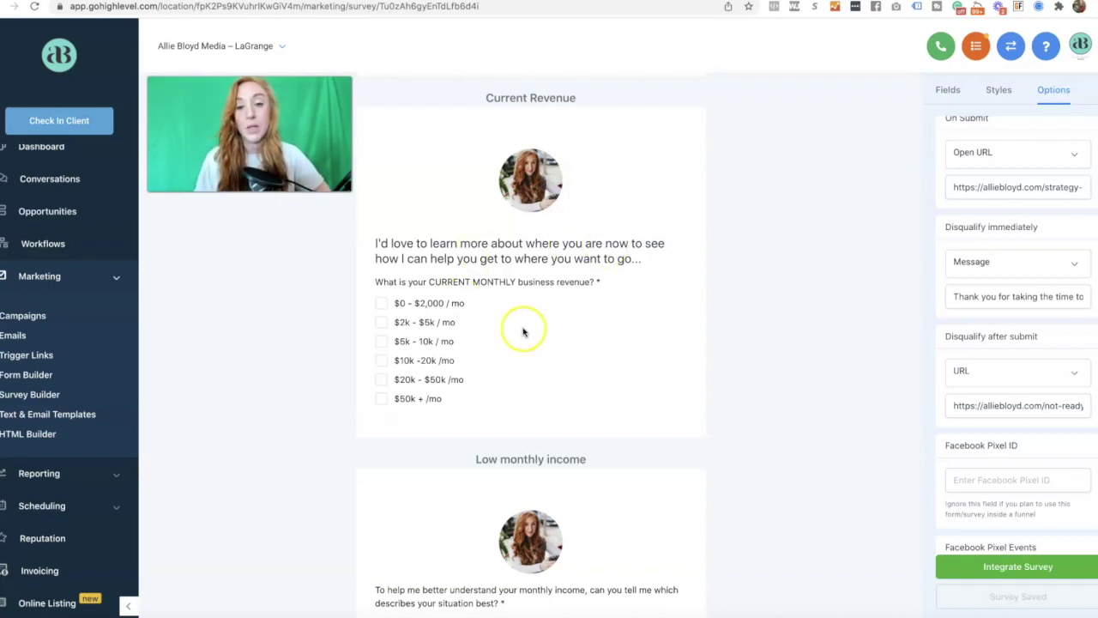
- Compare the answer logic of the current monthly revenue question with that of the situation question on the Low monthly income slide
left_click(442, 312)
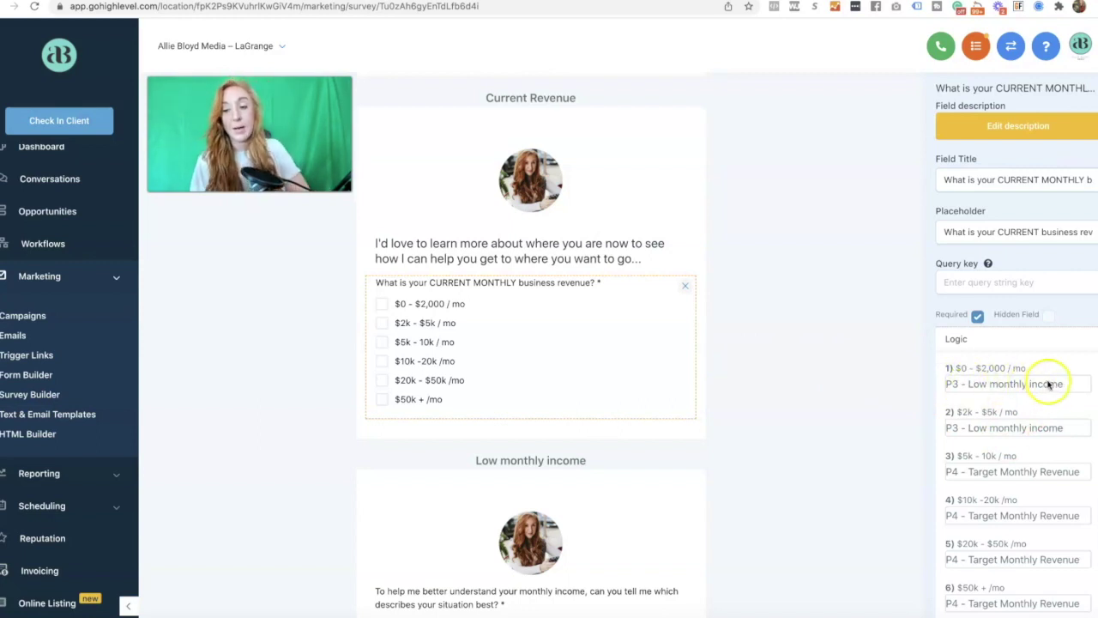
scroll(992, 456, "down", 1)
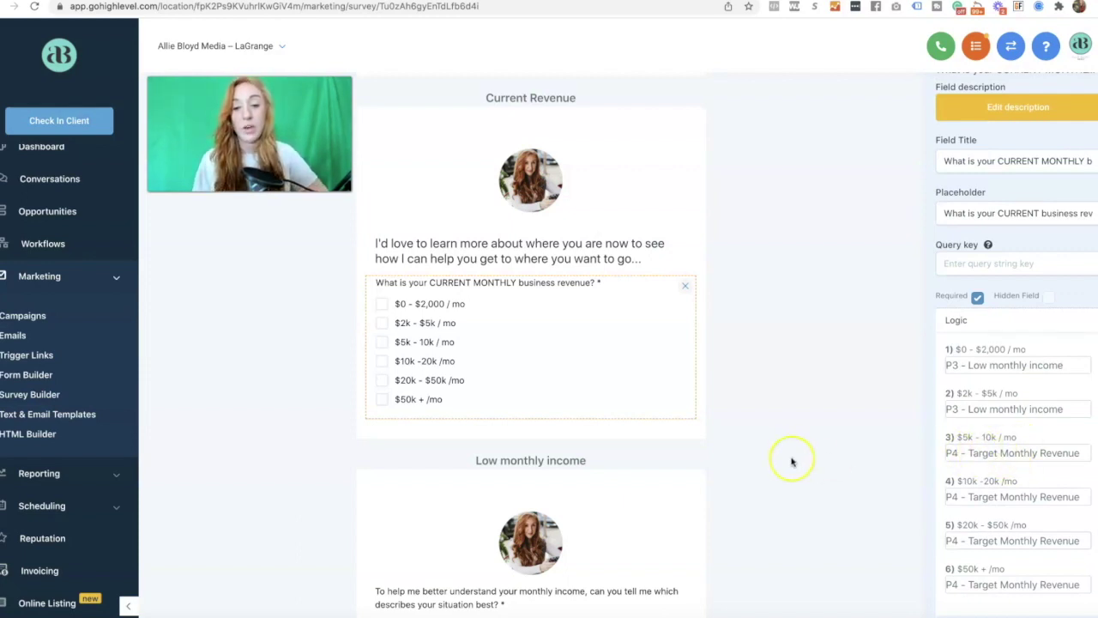
scroll(792, 461, "down", 5)
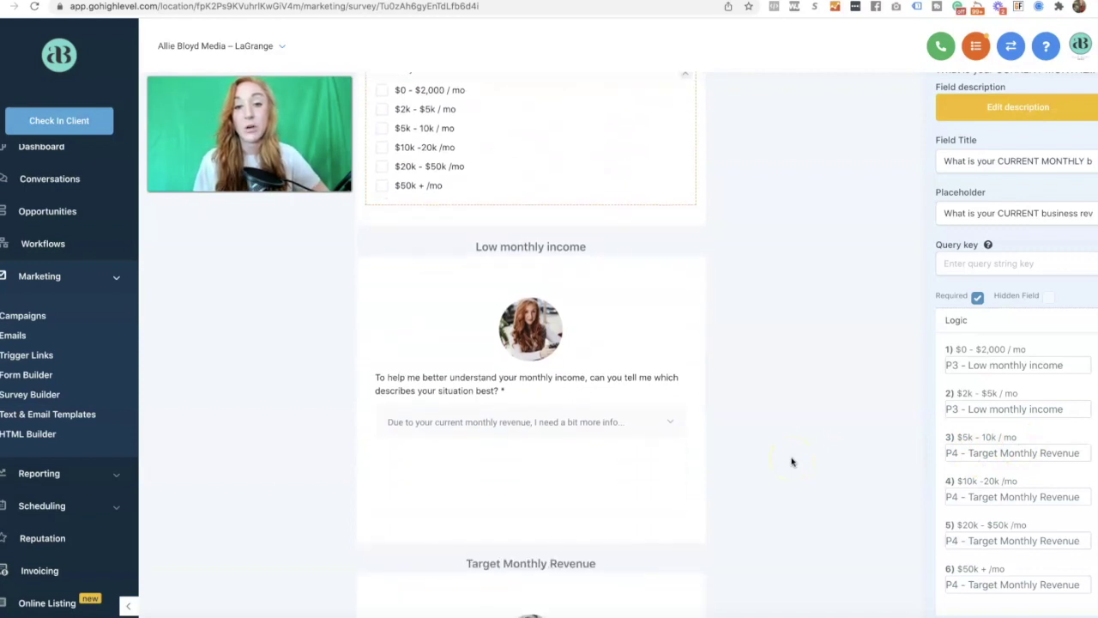
scroll(792, 462, "down", 1)
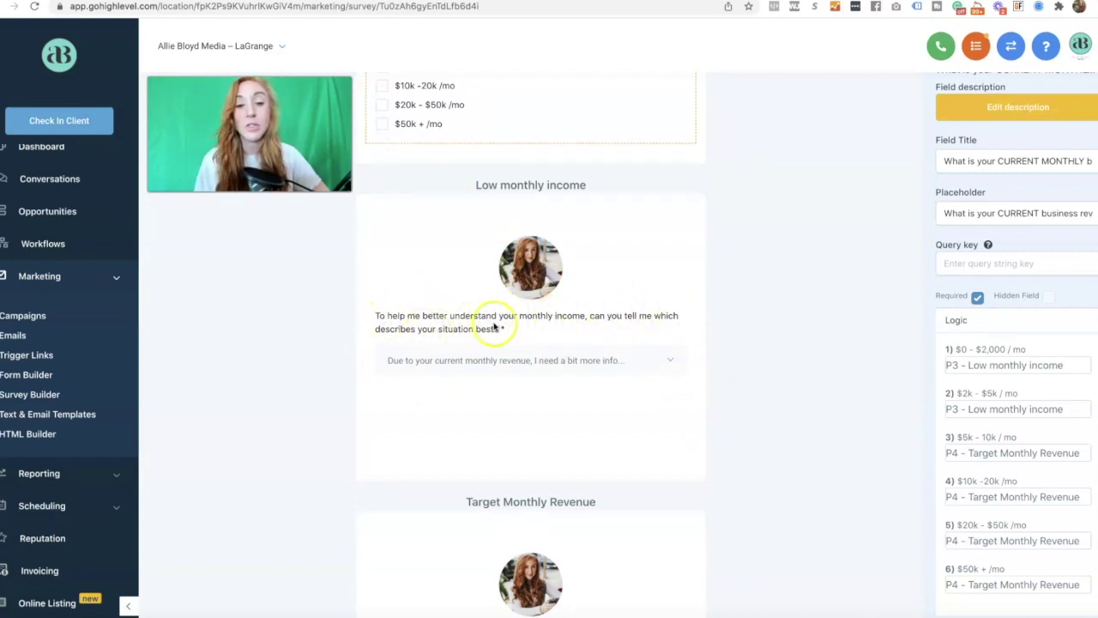
left_click(537, 368)
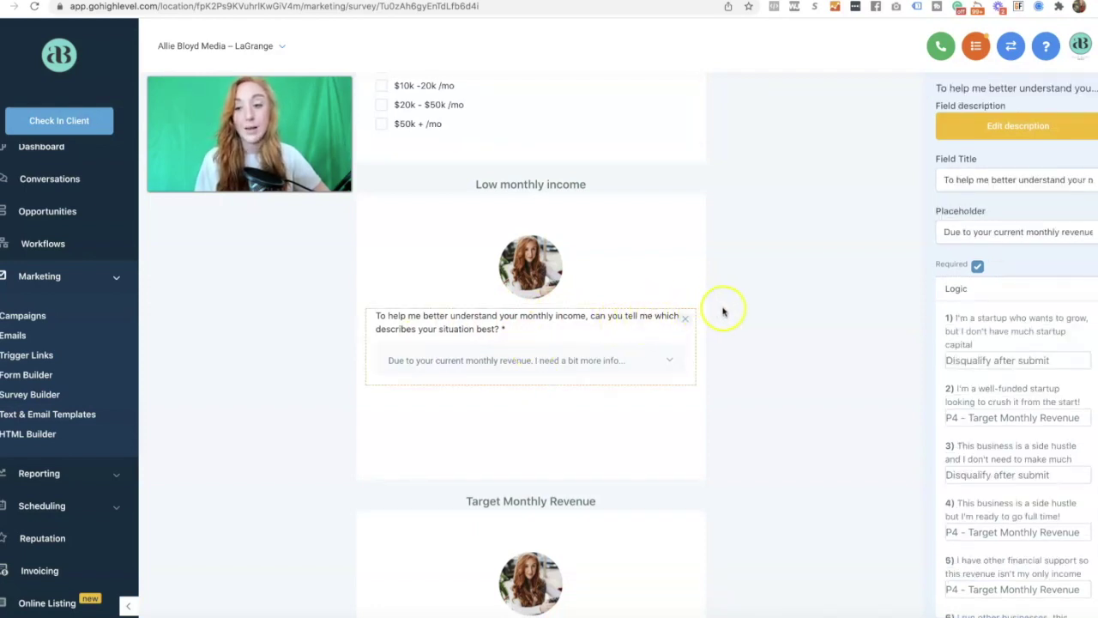
scroll(985, 385, "down", 2)
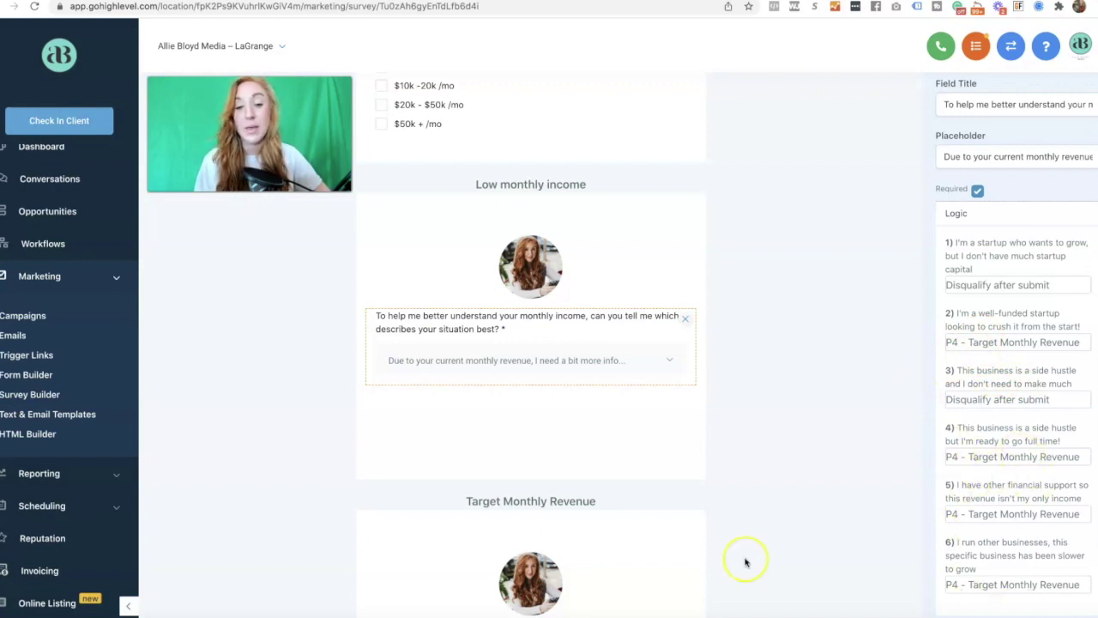
- Open the target monthly revenue question on the Target Monthly Revenue slide and examine its answer logic
scroll(745, 562, "down", 4)
scroll(745, 562, "down", 1)
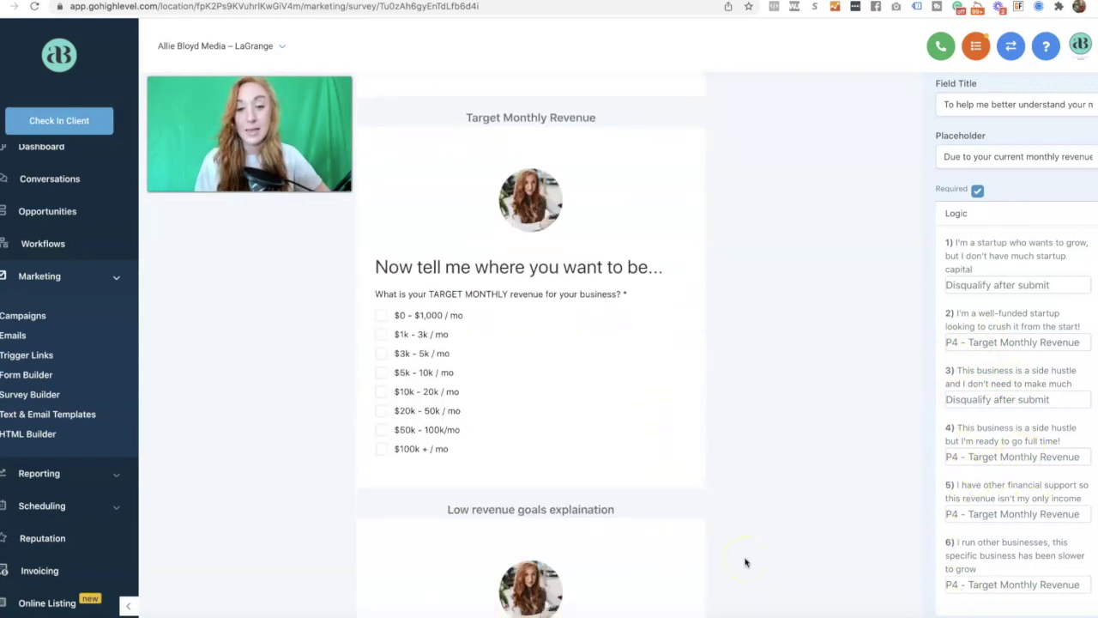
left_click(499, 367)
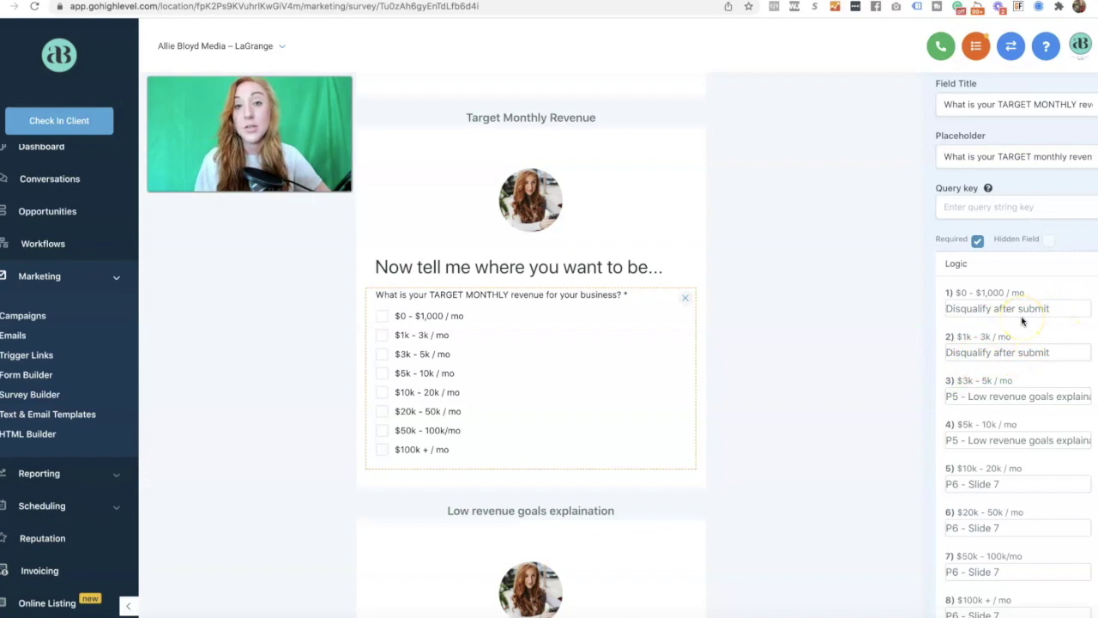
- Review the target monthly revenue question's answer logic and open the linked question on the Low revenue goals explaination slide
left_click(956, 380)
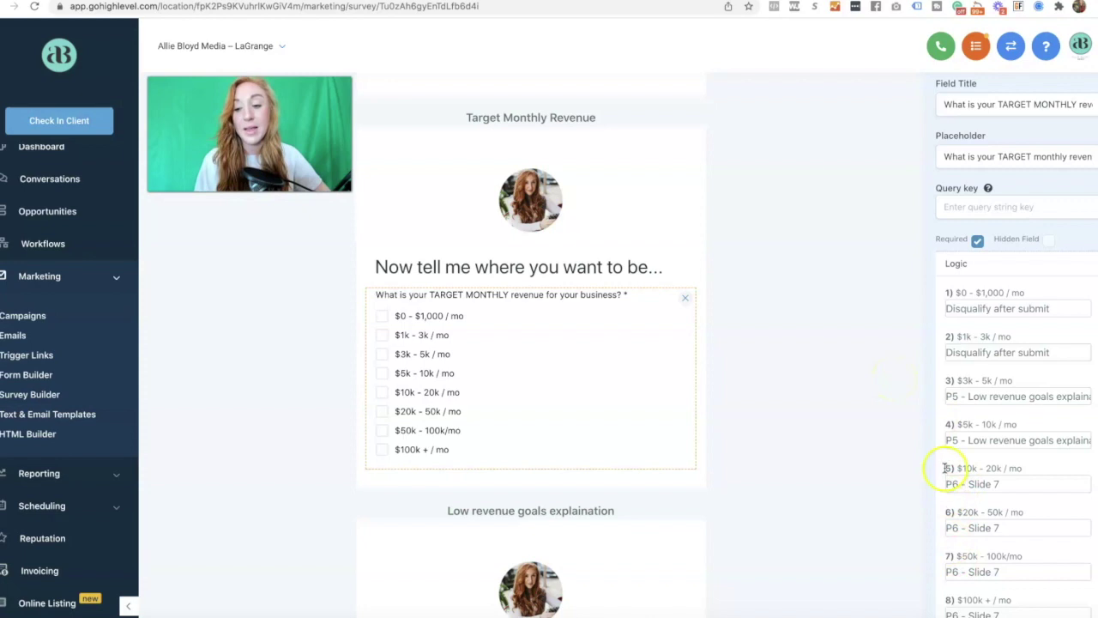
scroll(974, 523, "down", 1)
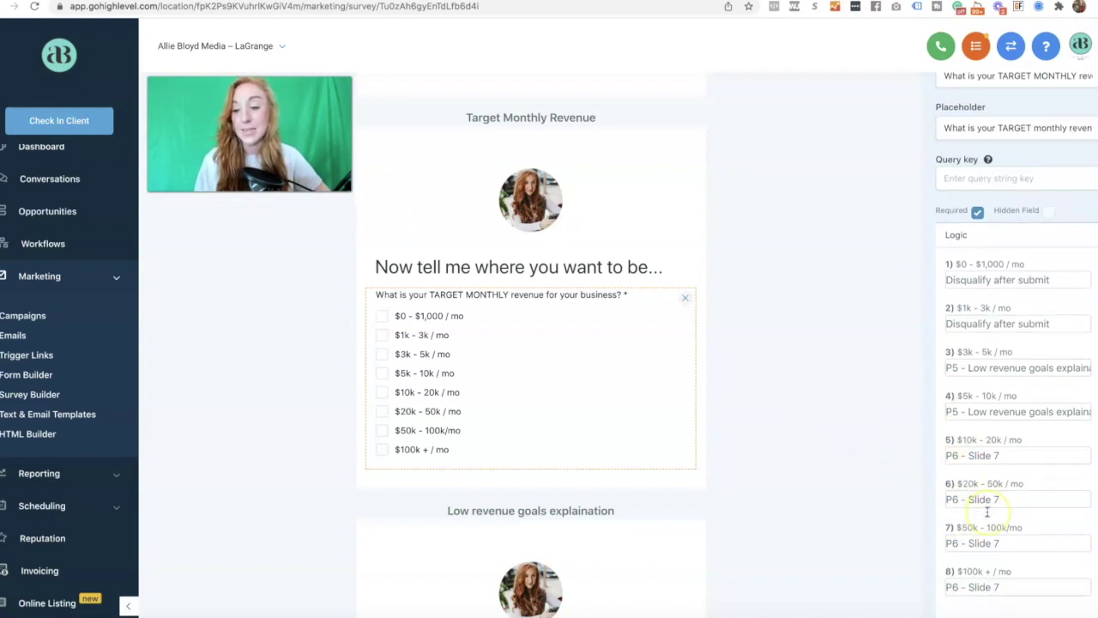
scroll(987, 511, "up", 2)
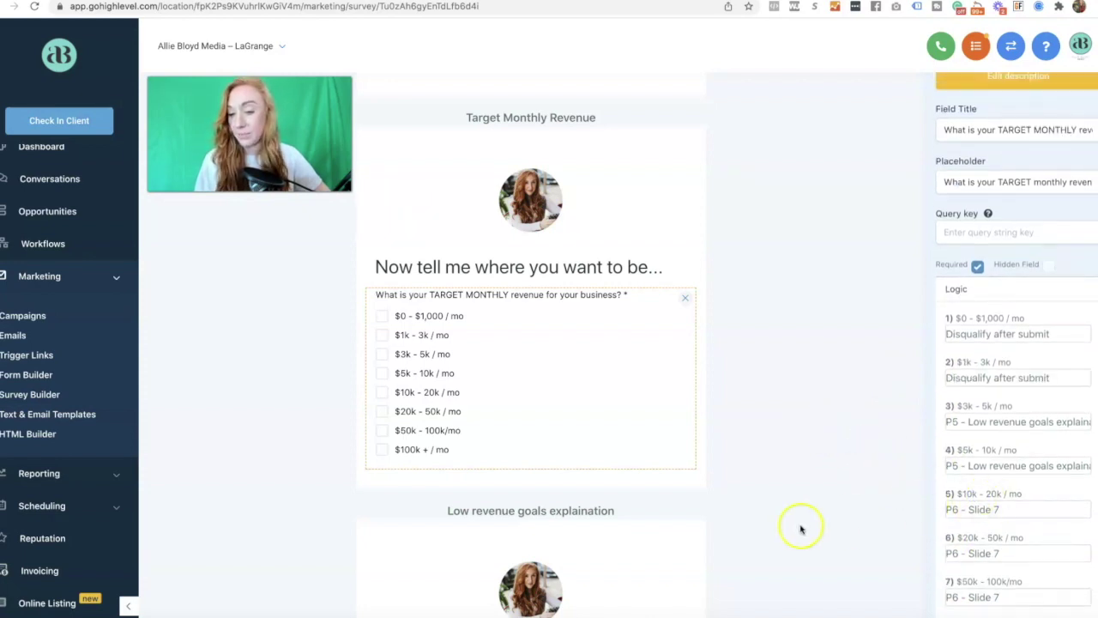
scroll(800, 529, "down", 1)
scroll(800, 529, "down", 5)
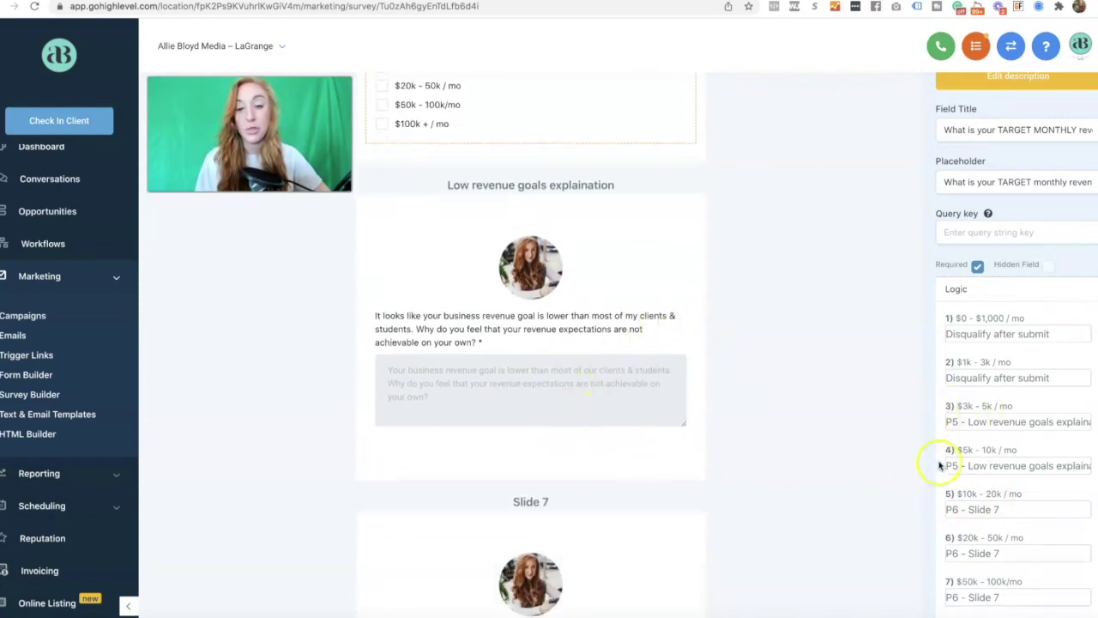
left_click(617, 332)
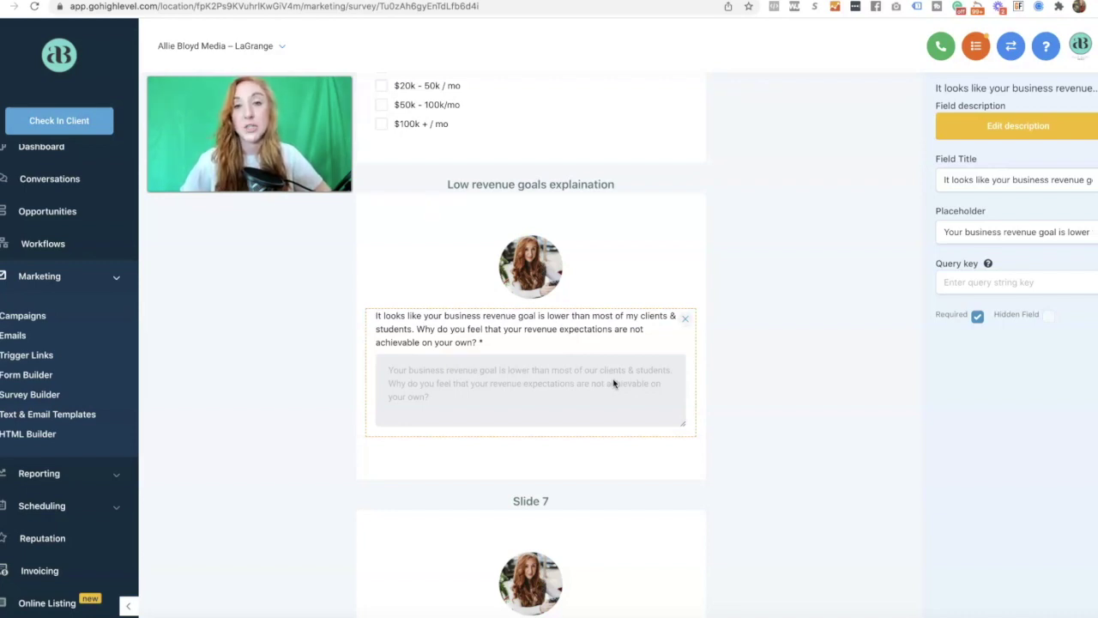
- Examine the type-of-help question's answer logic on Slide 7 and the survey's On Submit and disqualification options
scroll(614, 383, "down", 5)
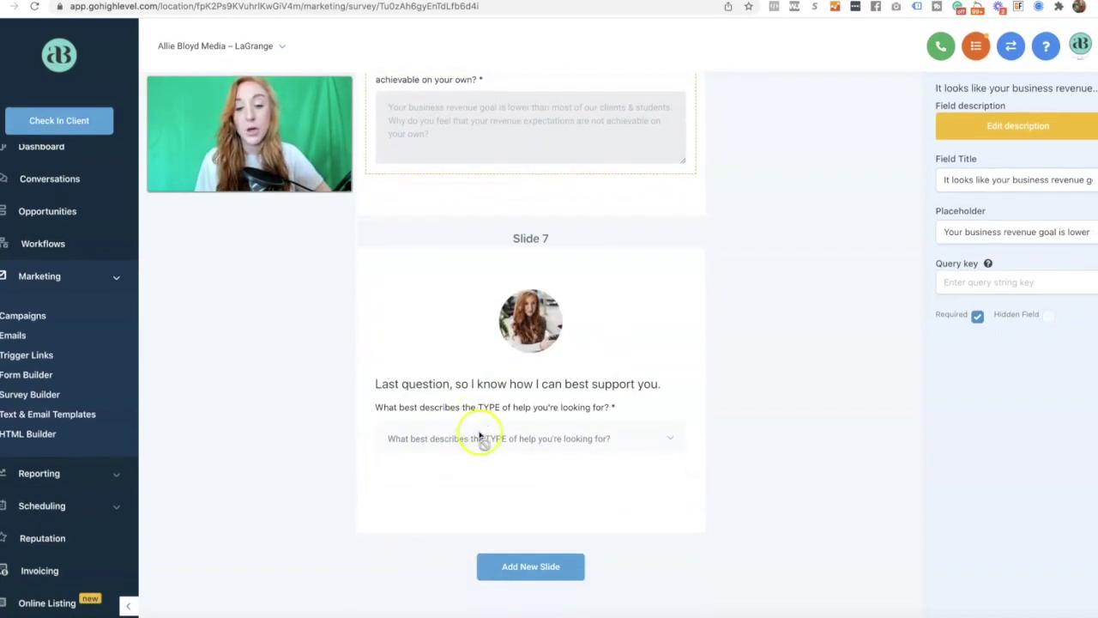
left_click(481, 435)
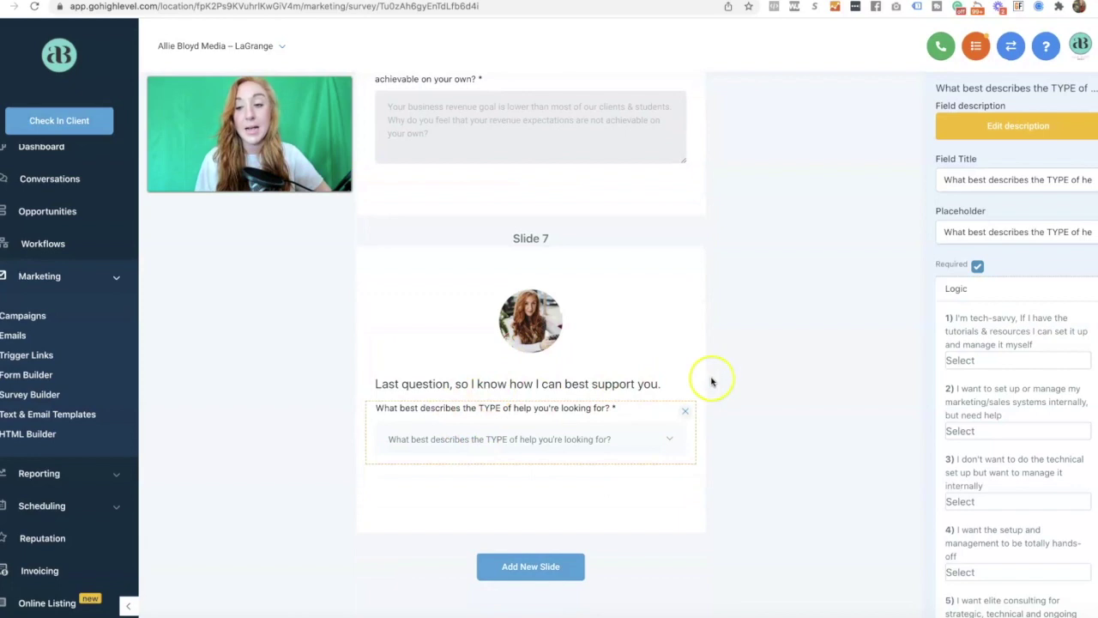
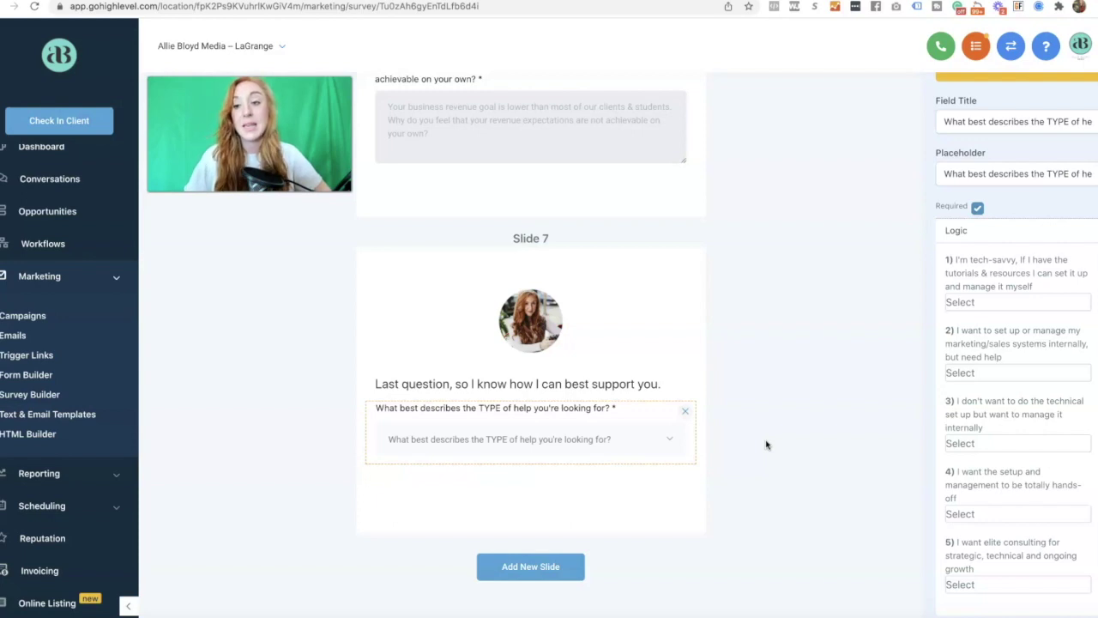
left_click(799, 367)
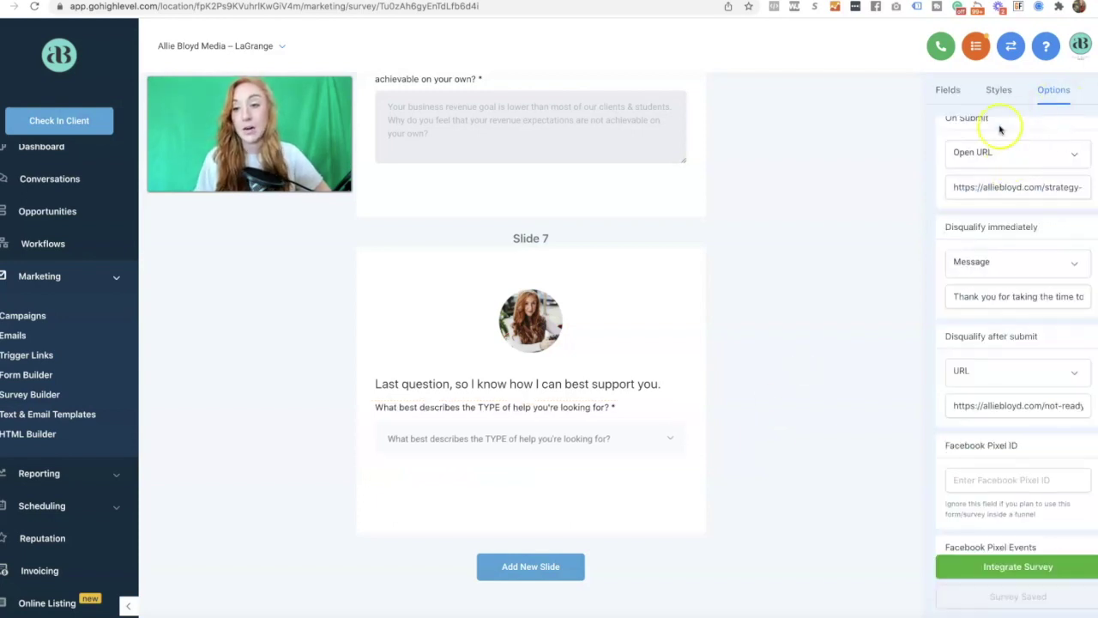
scroll(999, 129, "up", 1)
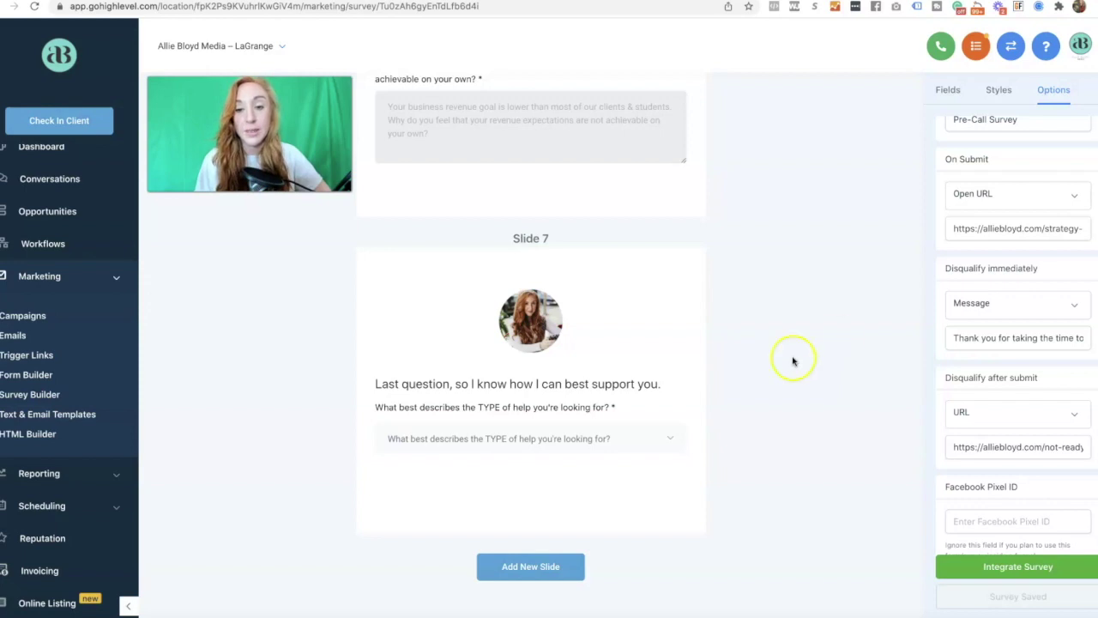
- View the logic destinations offered for the first answer of the type-of-help question on Slide 7
left_click(614, 440)
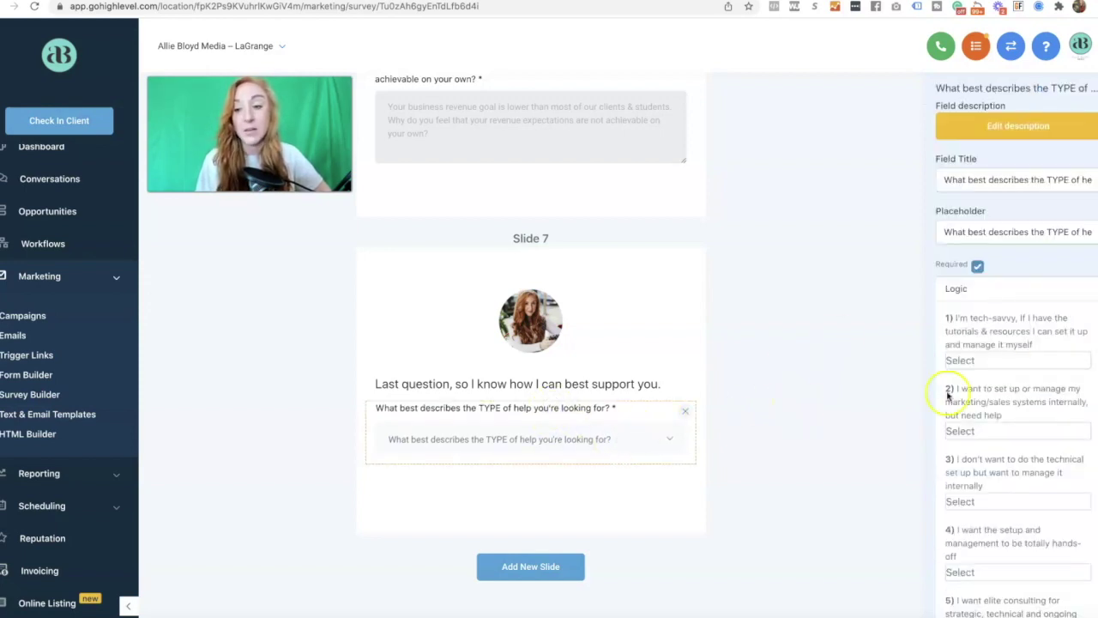
left_click(1029, 361)
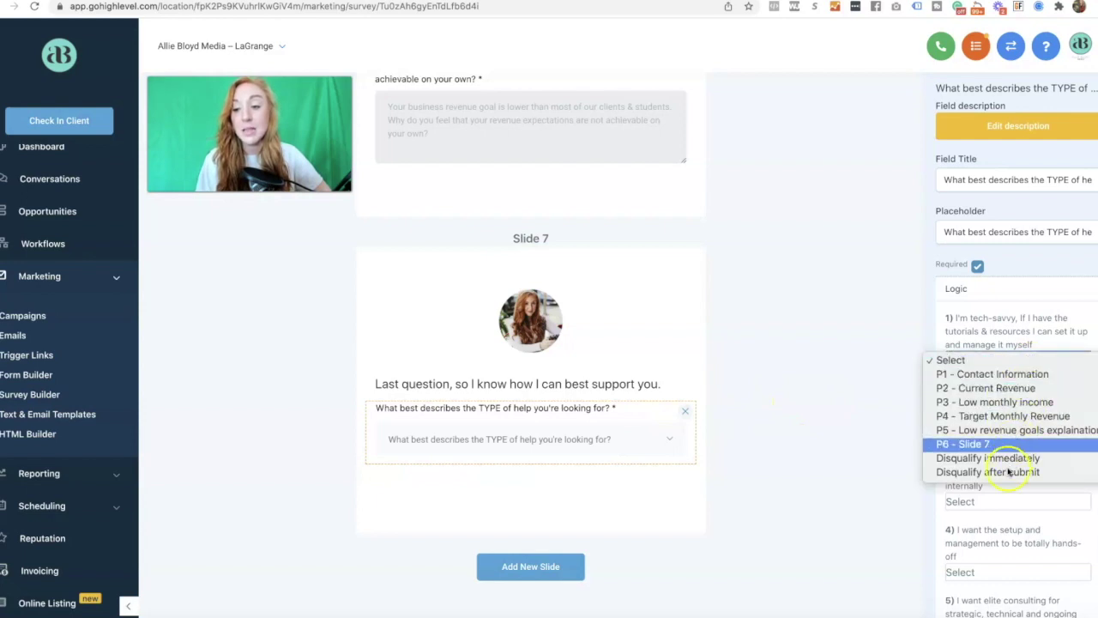
left_click(1028, 287)
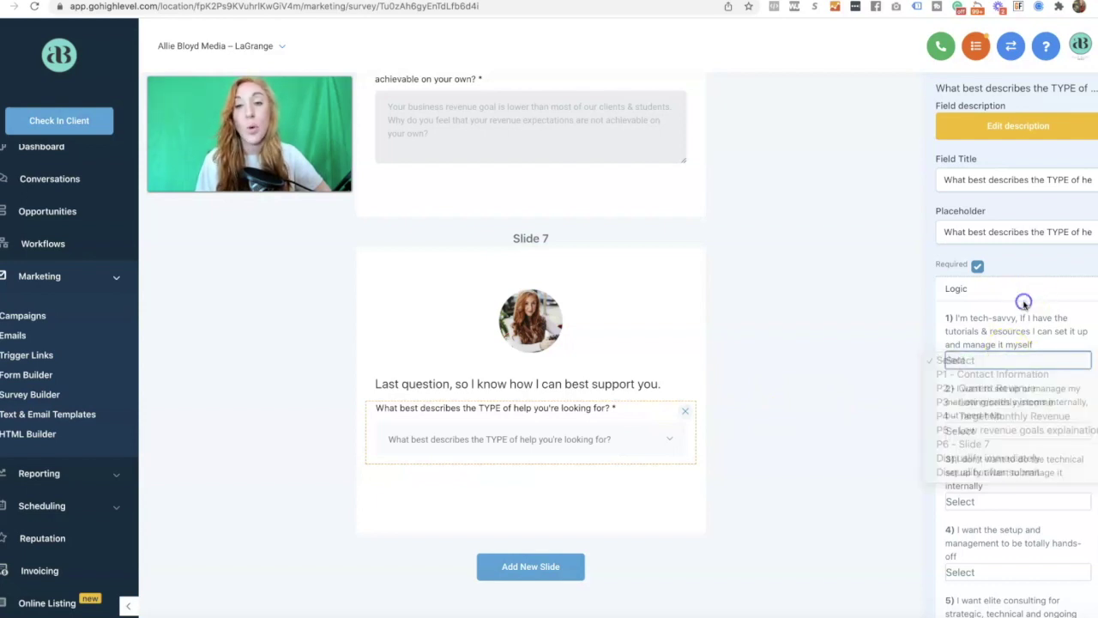
- Return to the Low monthly income slide and revisit the question about the respondent's situation
scroll(813, 296, "up", 3)
scroll(813, 296, "up", 10)
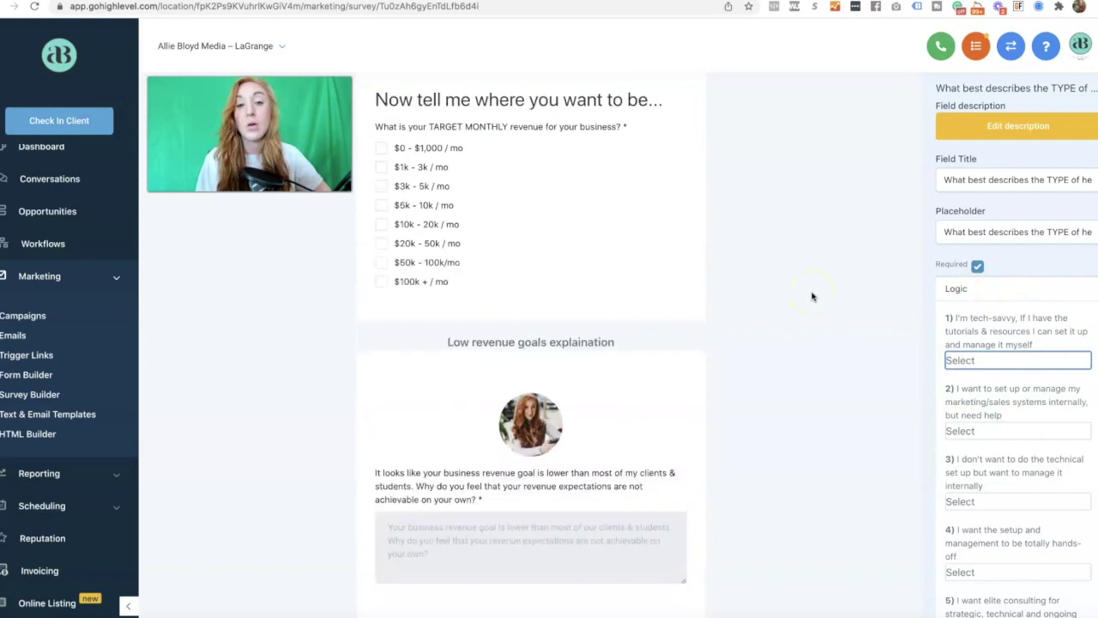
scroll(769, 205, "up", 1)
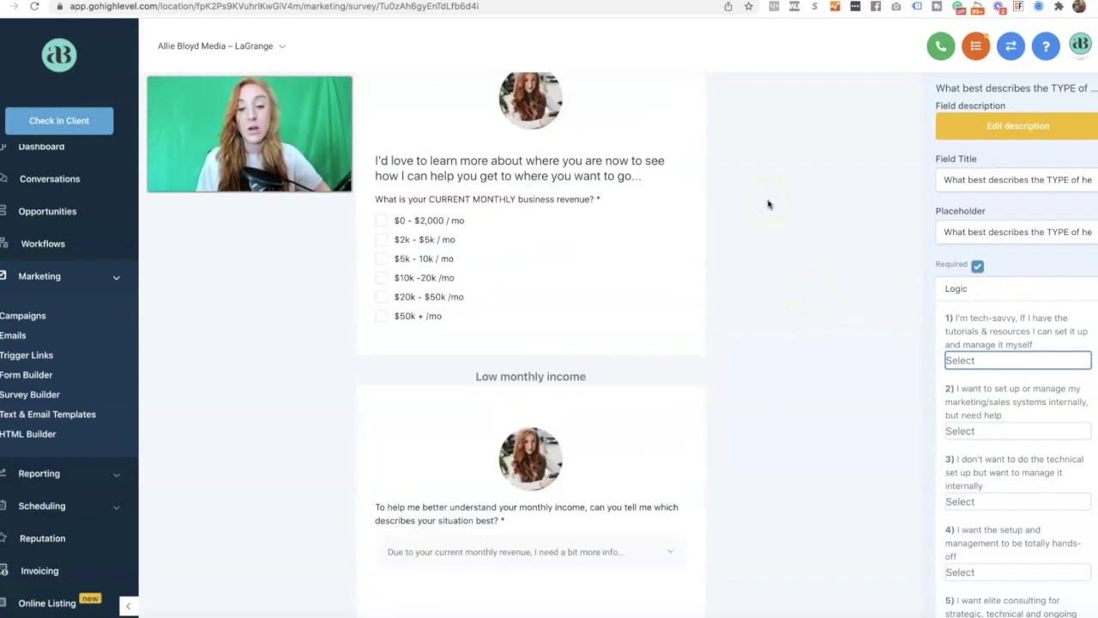
left_click(610, 515)
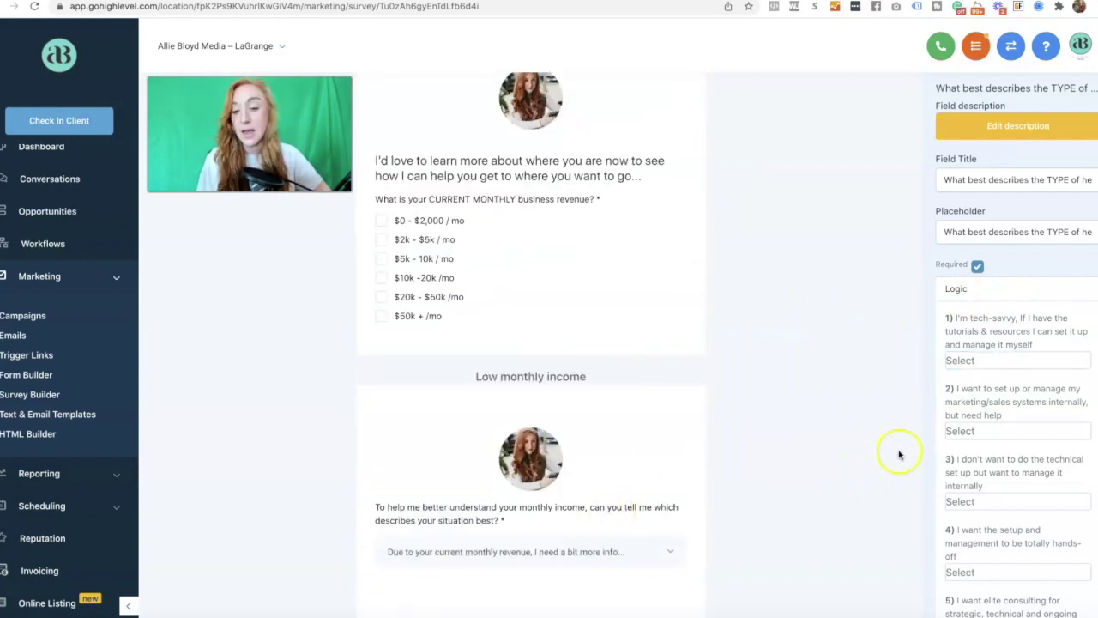
left_click(616, 525)
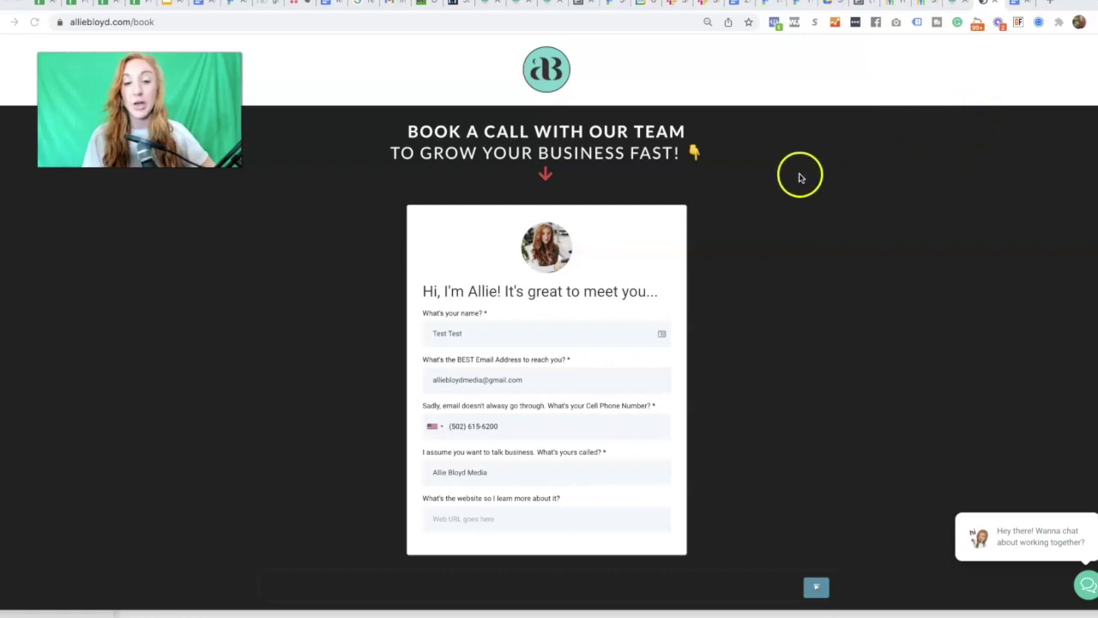
- On the live booking page's survey, fill in the website as alliebloydmedia.com and continue past the contact information
scroll(772, 198, "down", 1)
left_click(486, 475)
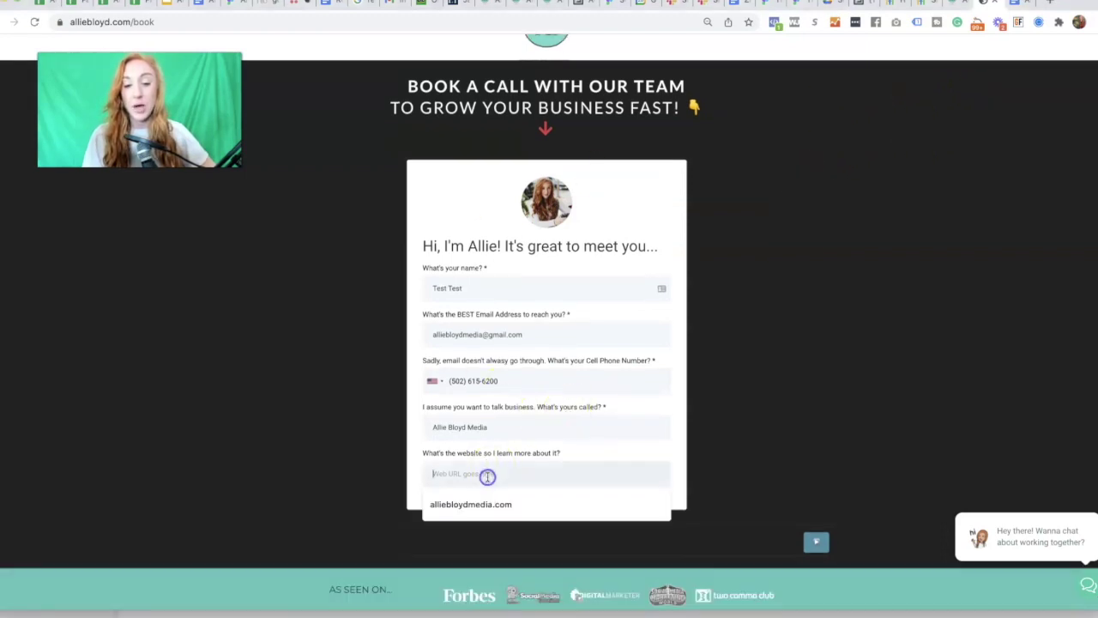
left_click(471, 504)
left_click(820, 543)
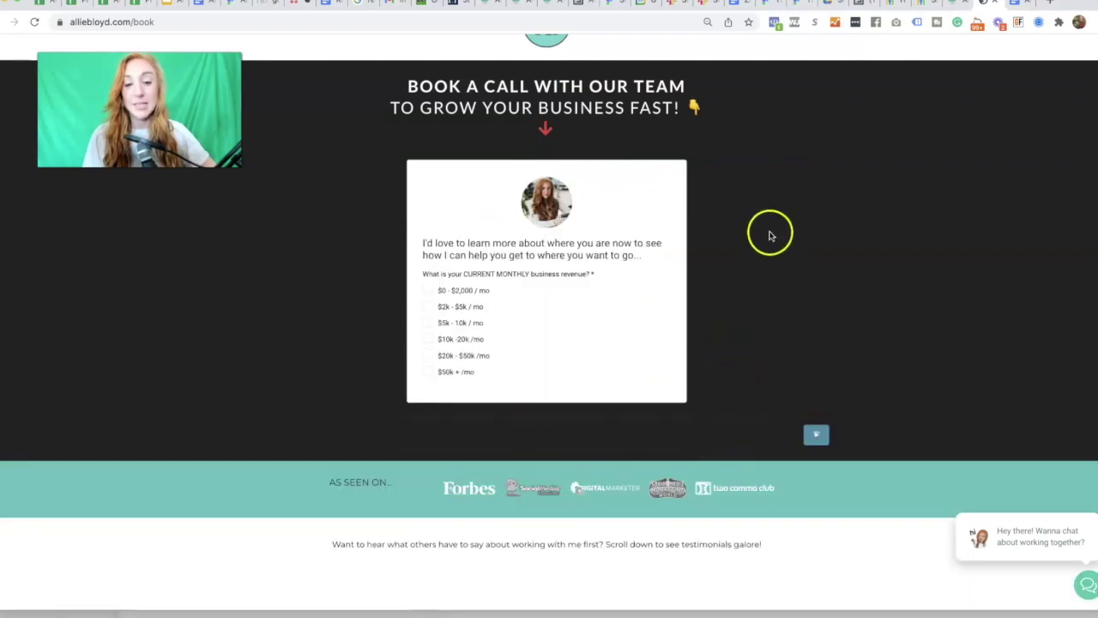
- Answer the current monthly revenue with "$0 - $2,000 / mo" and the situation with "This business is a side hustle and I don't need to make much"
left_click(429, 291)
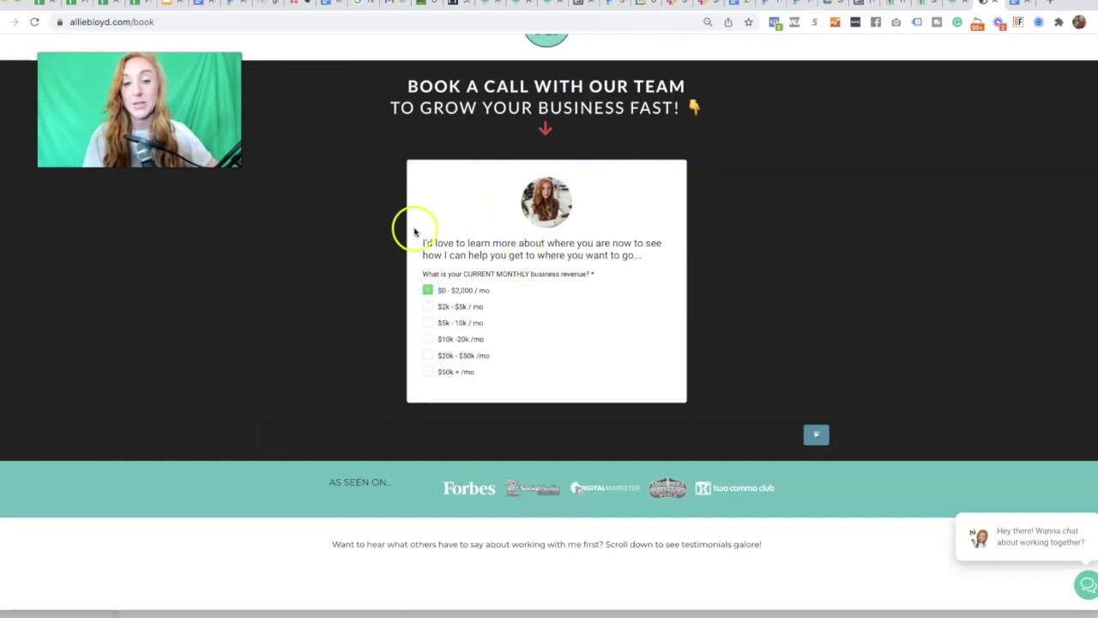
left_click(817, 435)
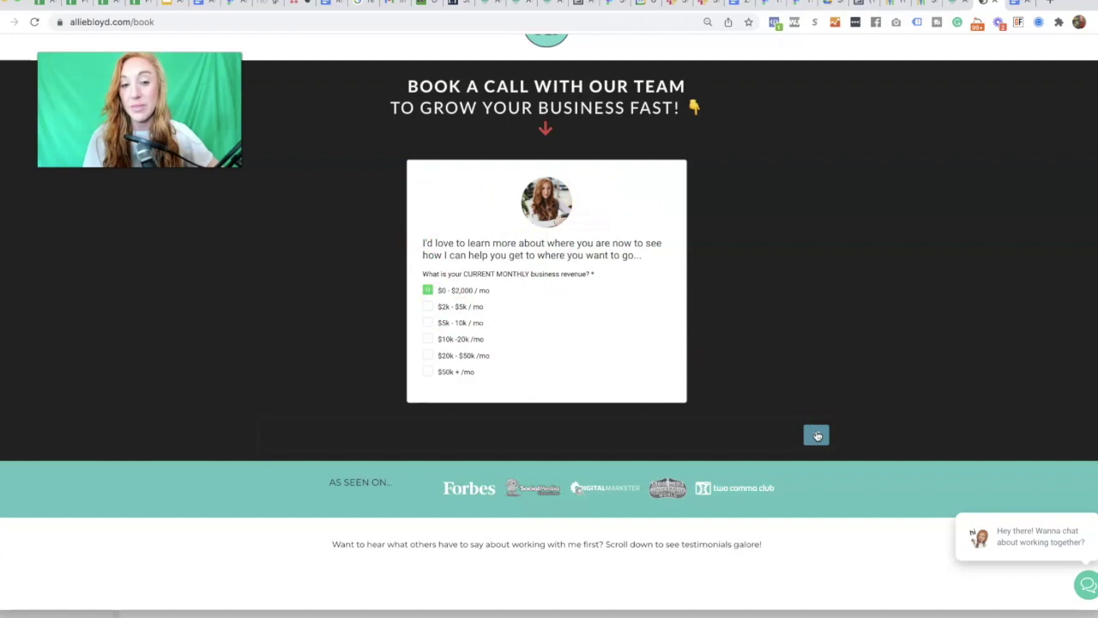
left_click(817, 435)
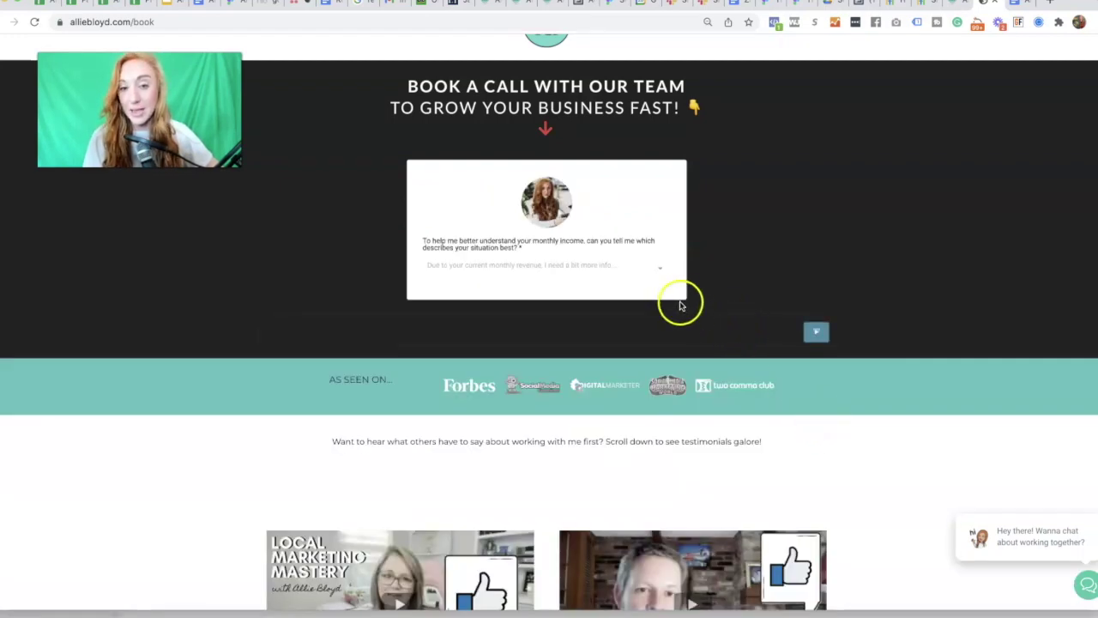
left_click(649, 272)
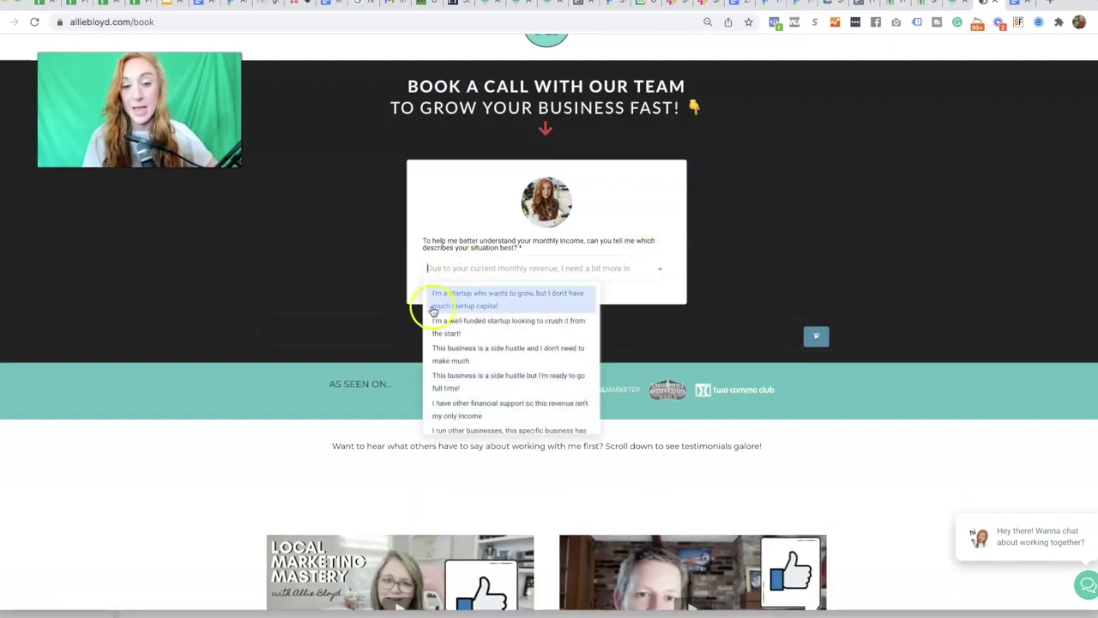
left_click(513, 352)
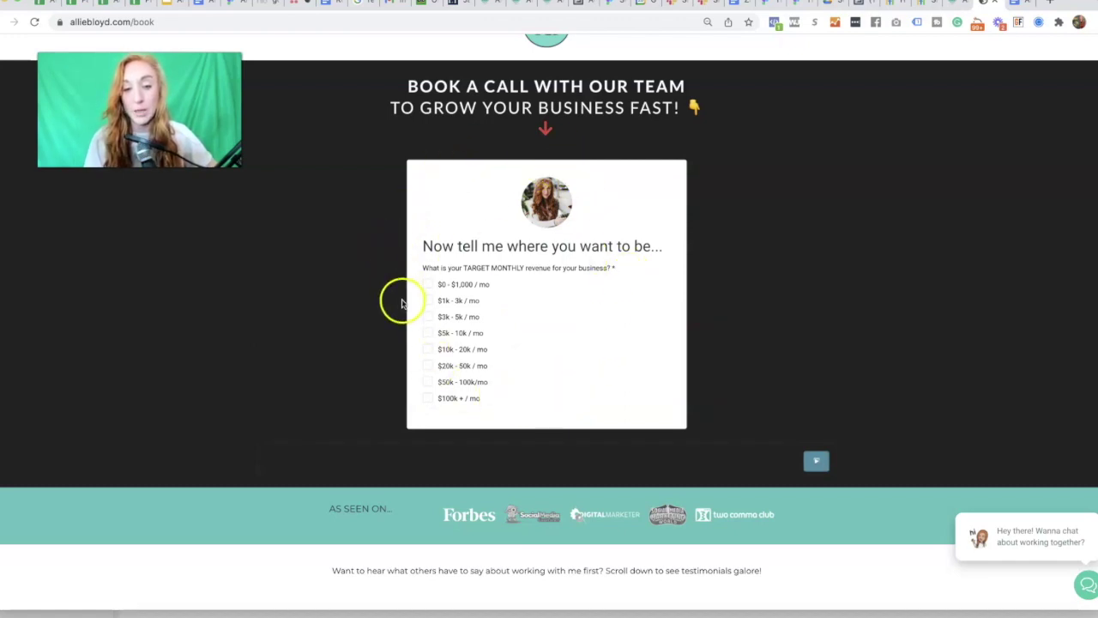
- Choose "$3k - 5k / mo" as target monthly revenue and answer the low revenue goal question with "I need help"
left_click(428, 316)
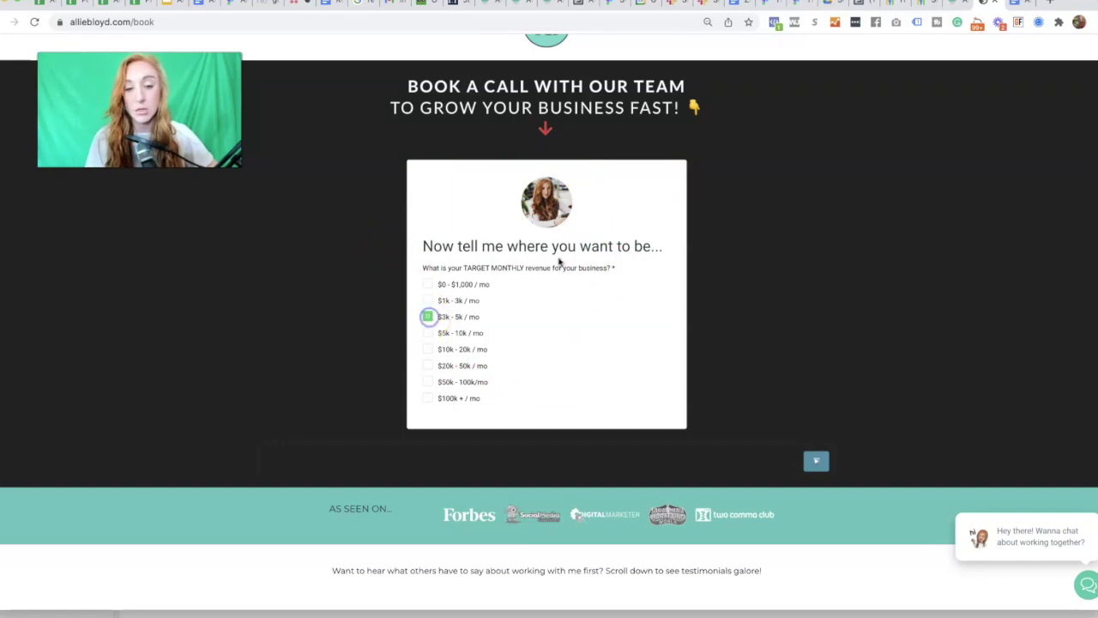
left_click(815, 464)
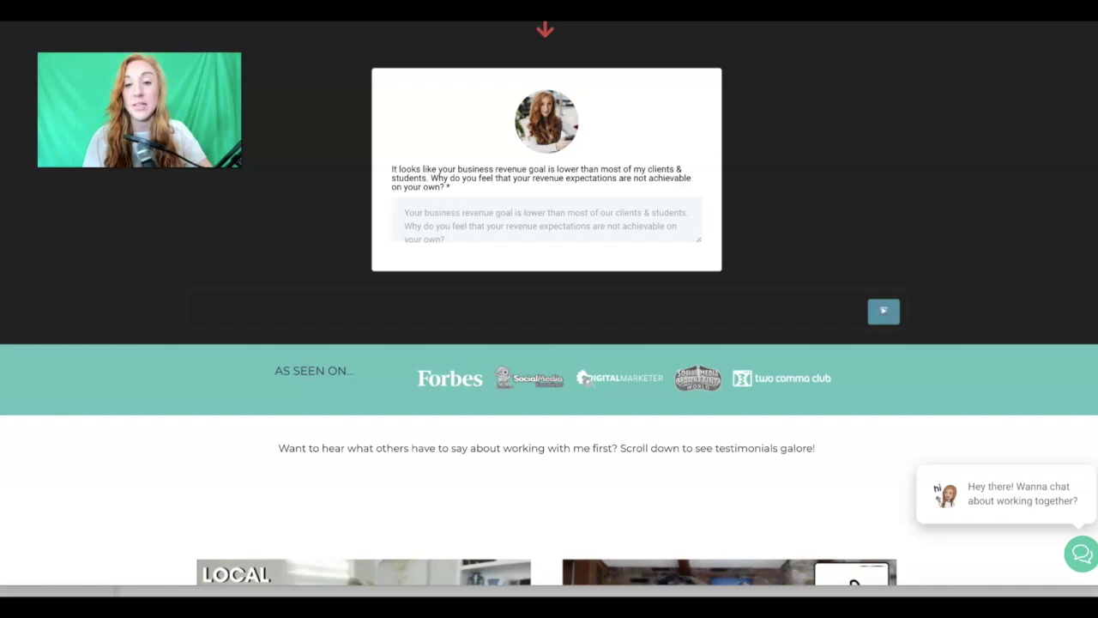
left_click(471, 229)
type("I need help")
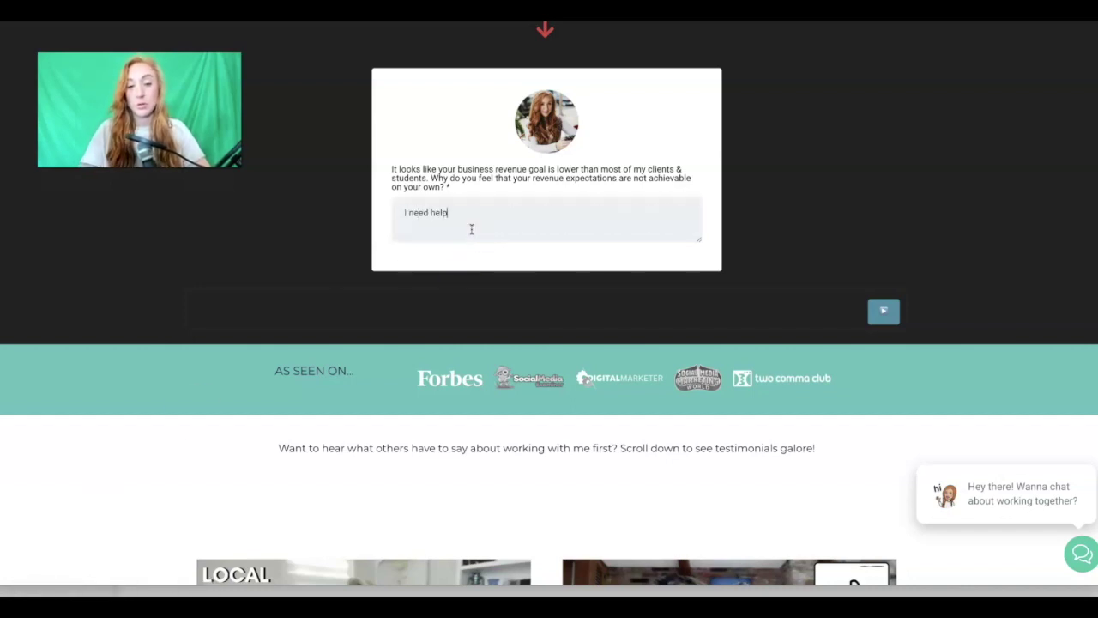
left_click(884, 310)
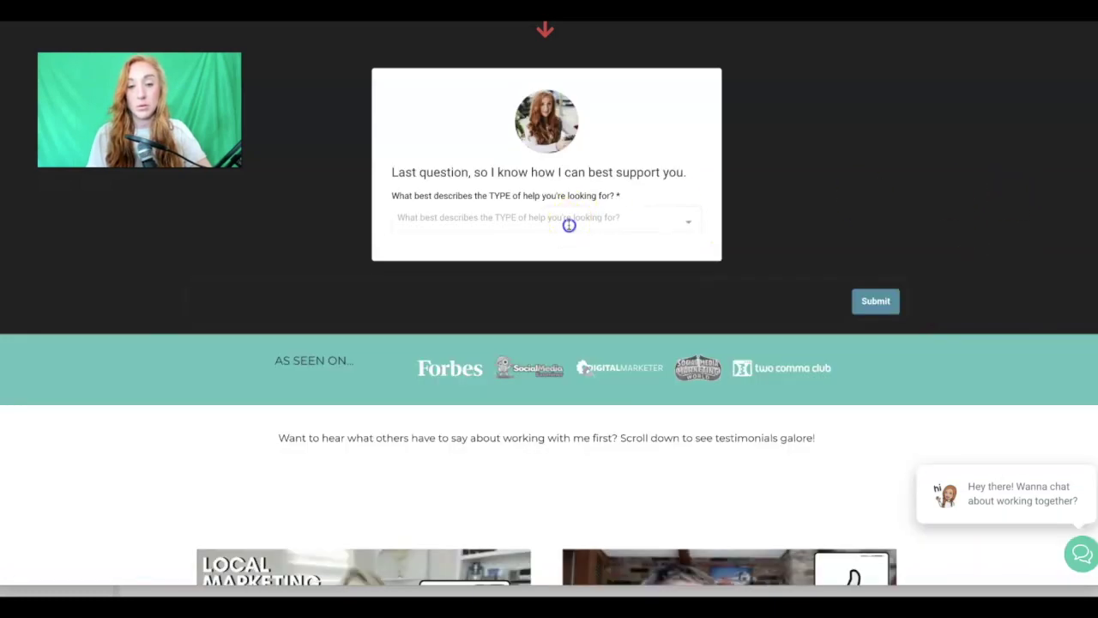
- Choose the tech-savvy answer about setting up and managing it oneself as the type of help, and submit the survey
left_click(569, 222)
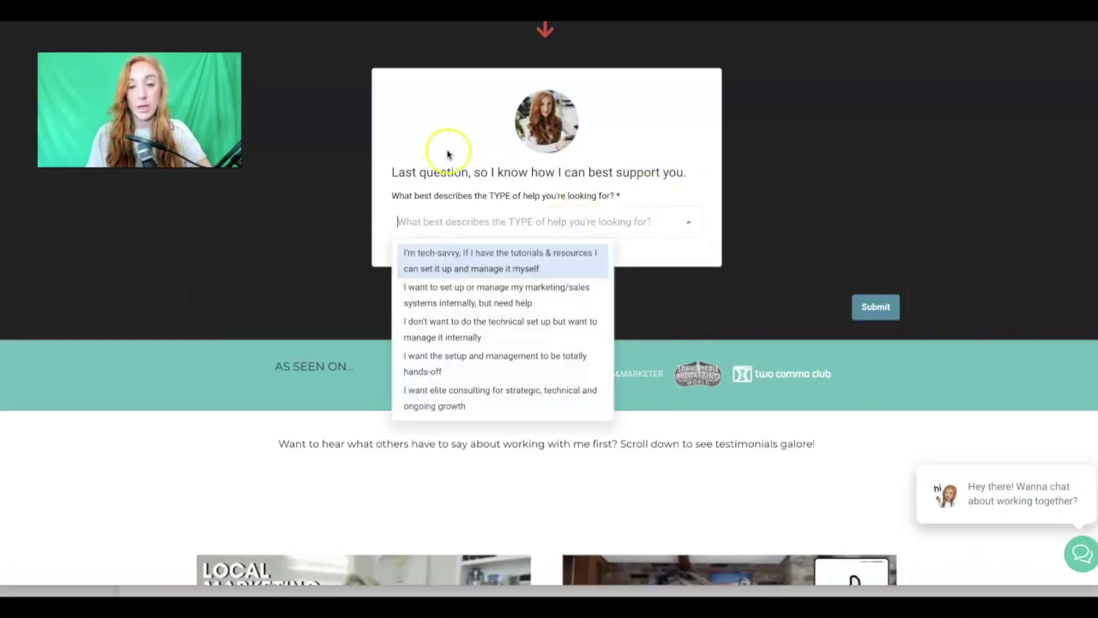
left_click(450, 256)
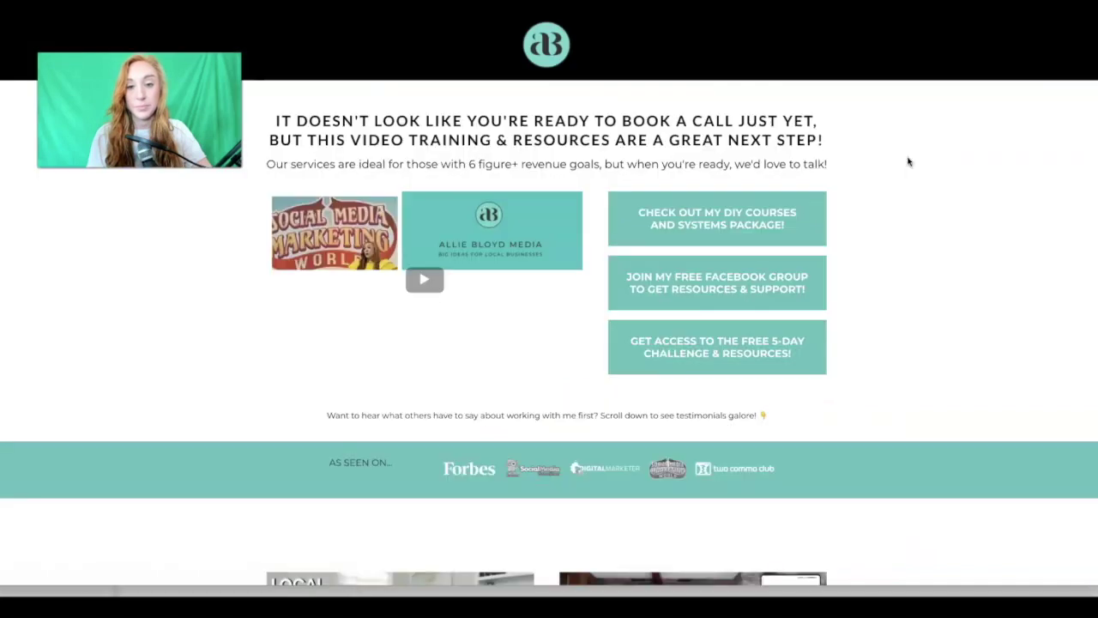
left_click(891, 144)
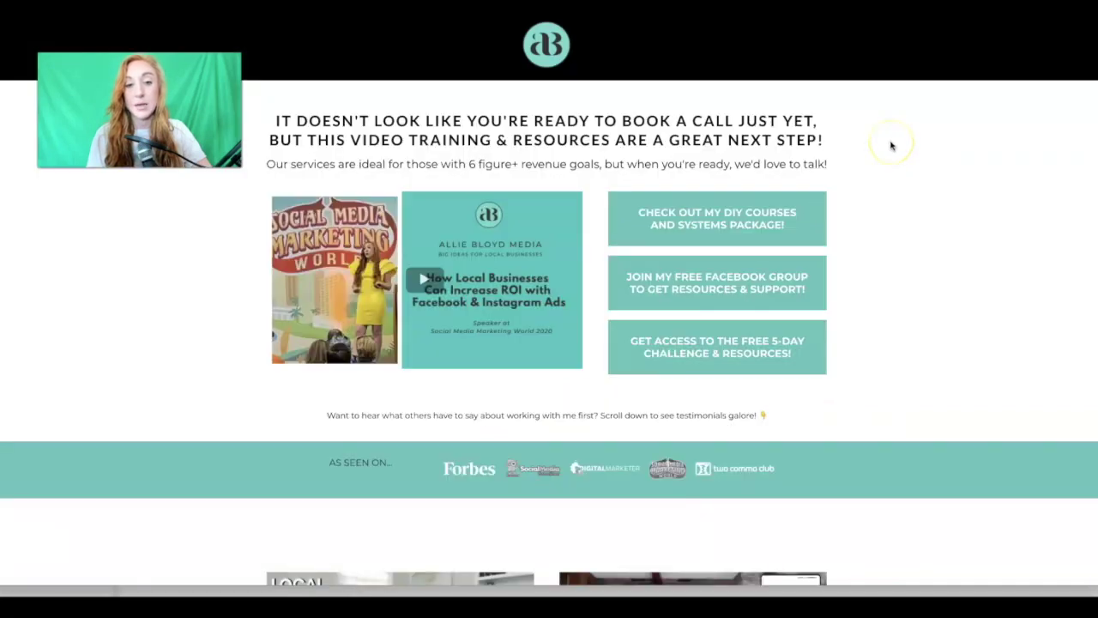